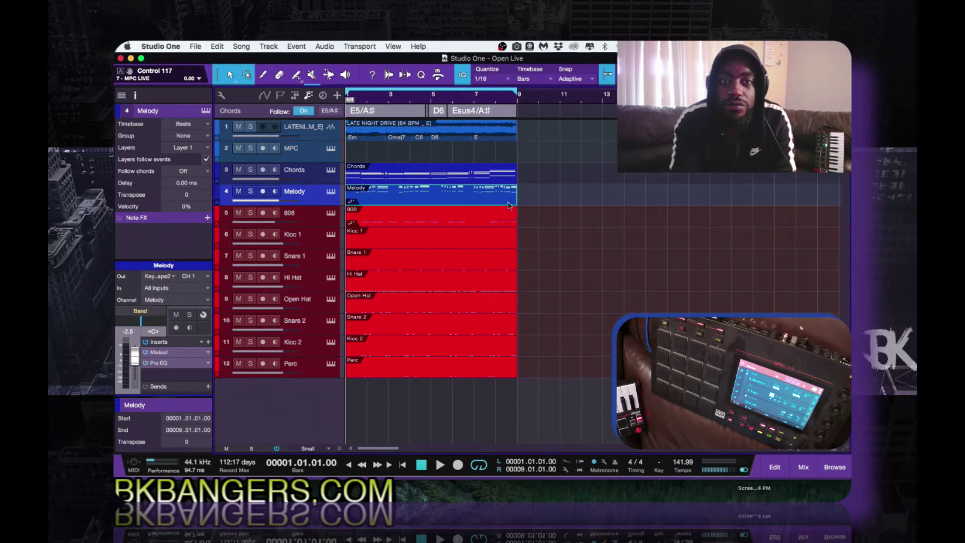
Step: Duplicate the LATE NIGHT DRIVE audio event to bar 9 and solo its track for playback
left_click(469, 133)
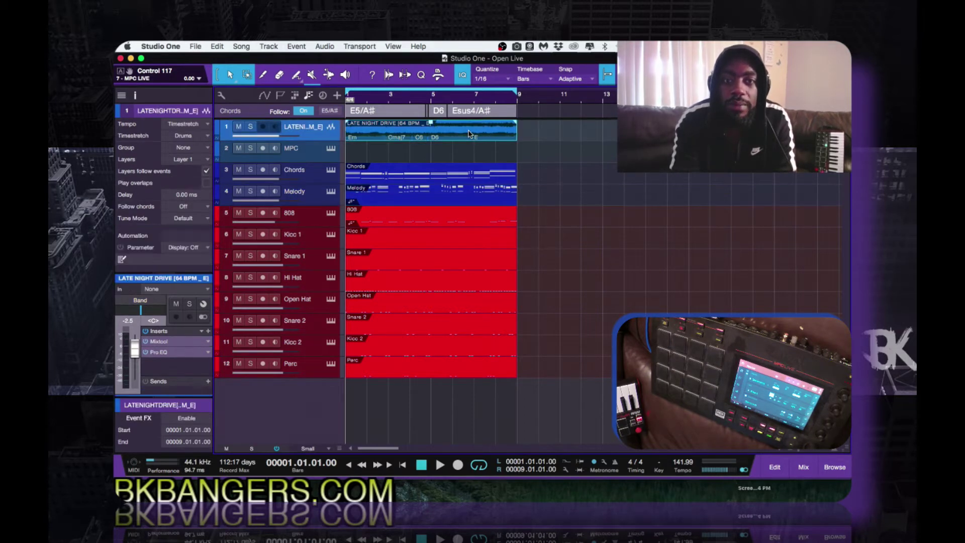
key("d")
left_click(251, 127)
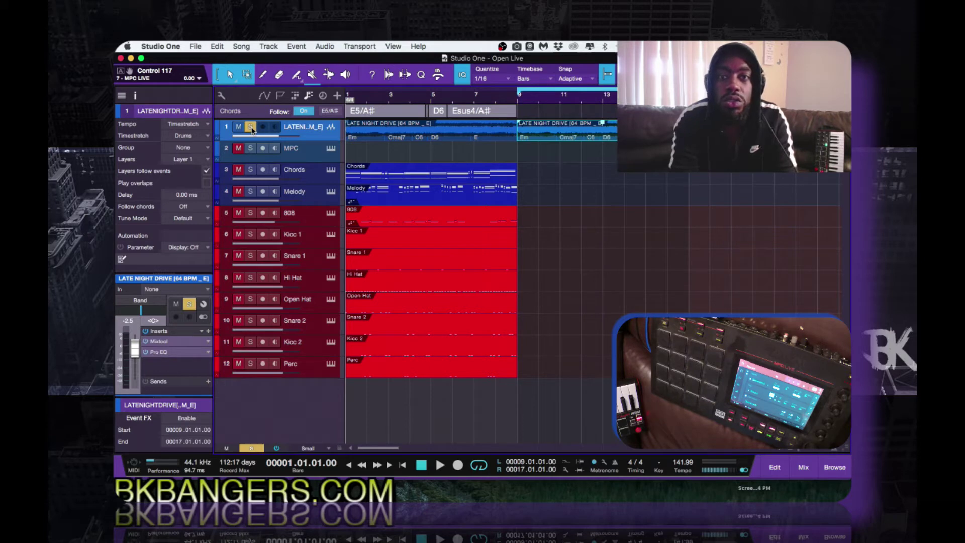
key("space")
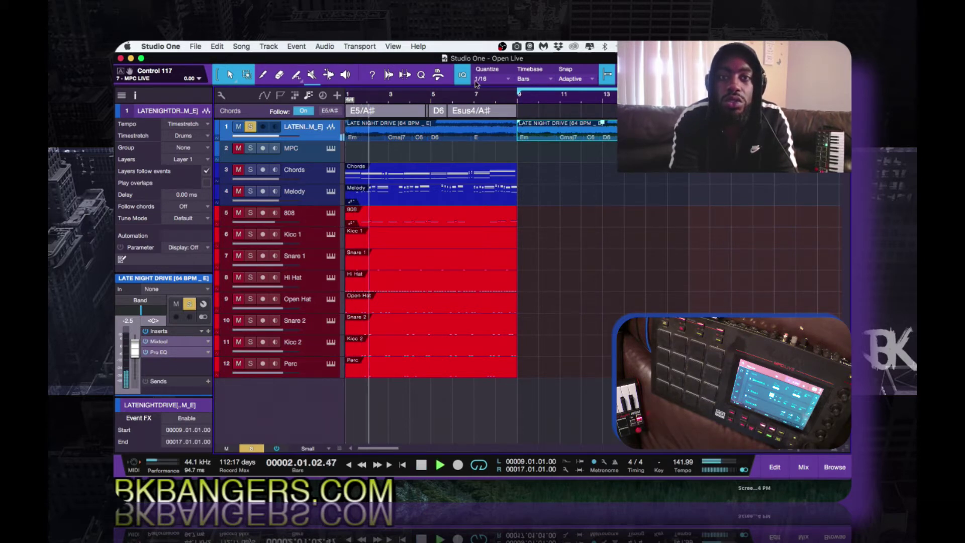
left_click(517, 96)
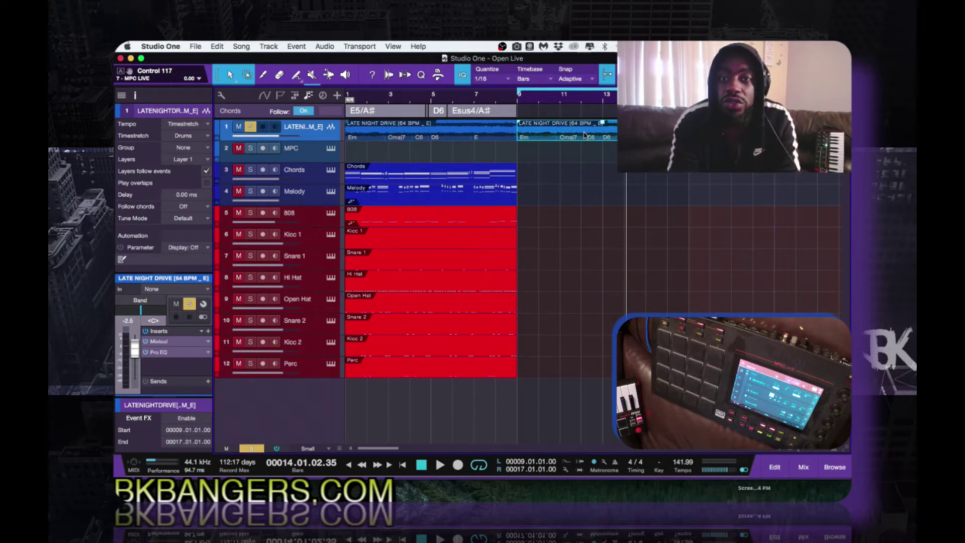
Step: Remove the detected chords from the duplicated LATE NIGHT DRIVE event at bar 9
right_click(585, 133)
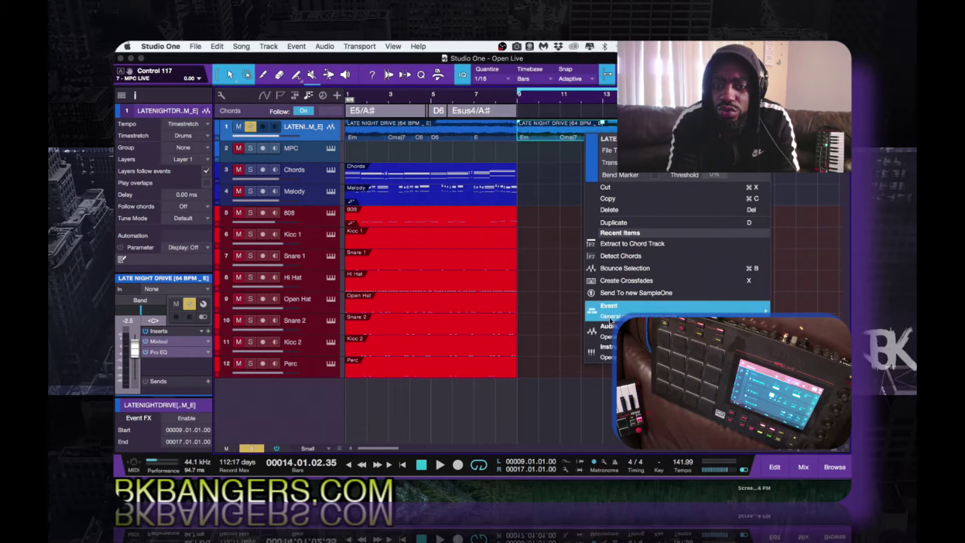
mouse_move(608, 326)
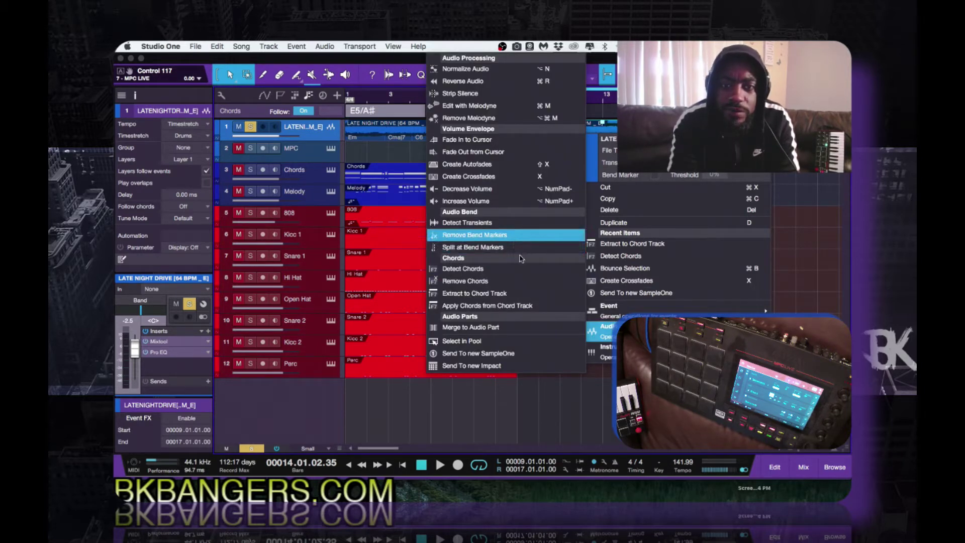
left_click(520, 281)
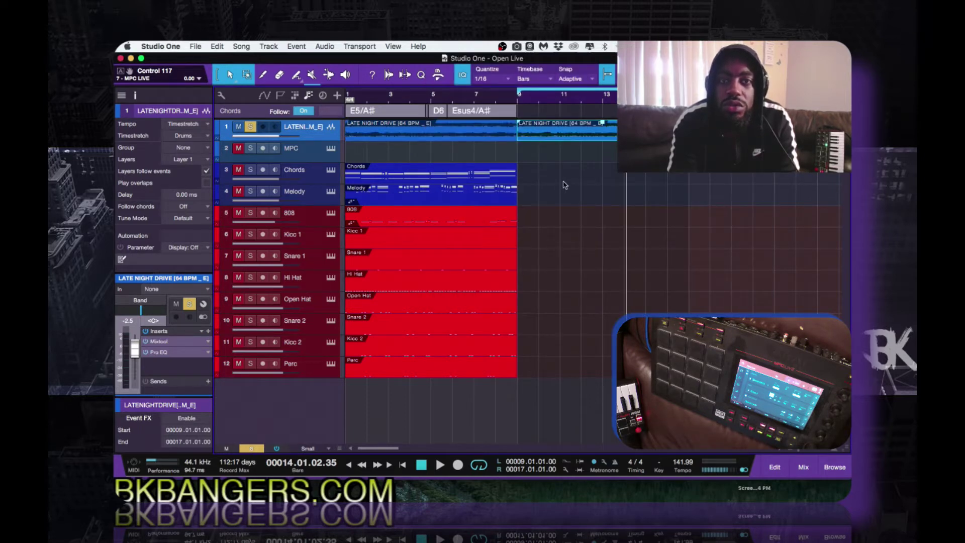
Step: Transpose the duplicated audio event and play it back from bar 9
right_click(566, 139)
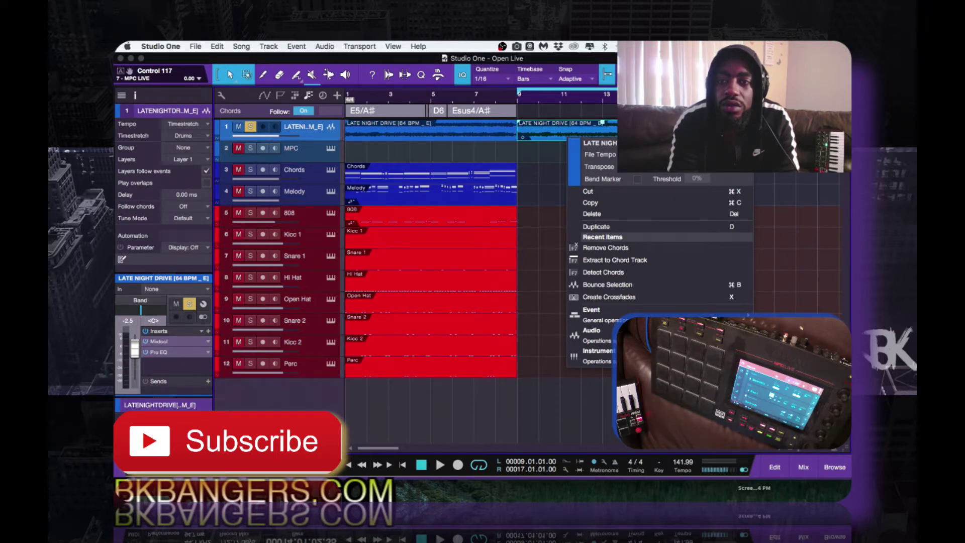
left_click(519, 94)
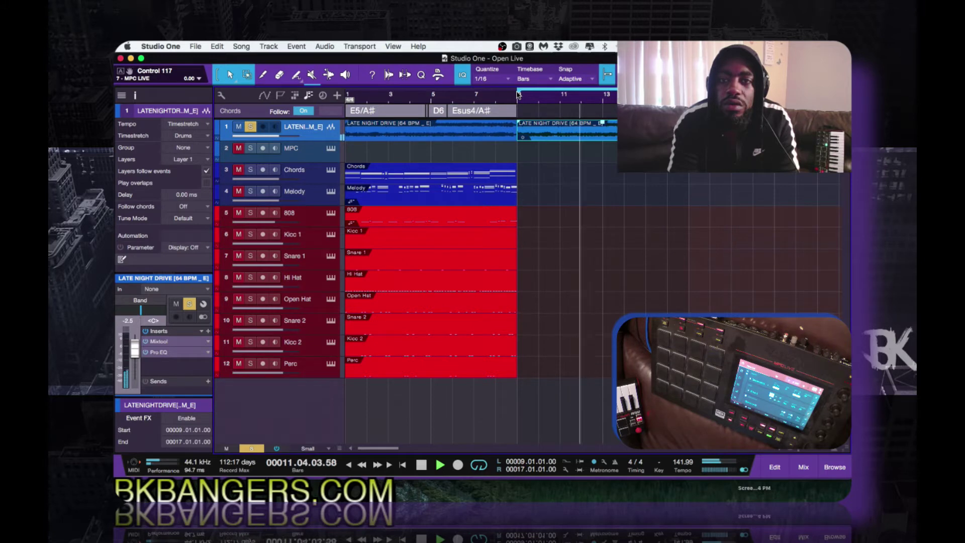
key("space")
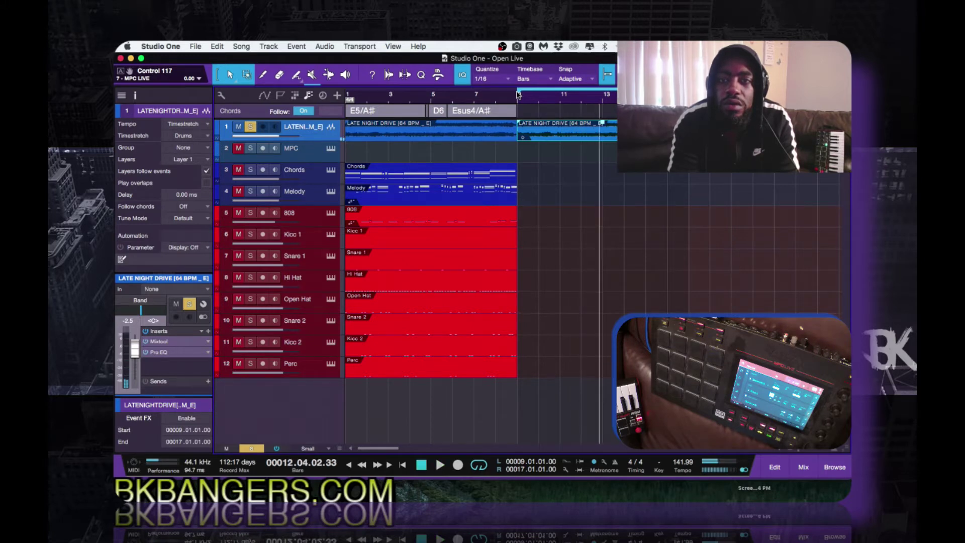
Step: Detect the chords of the transposed copy at bar 9 and undo the detection
right_click(568, 134)
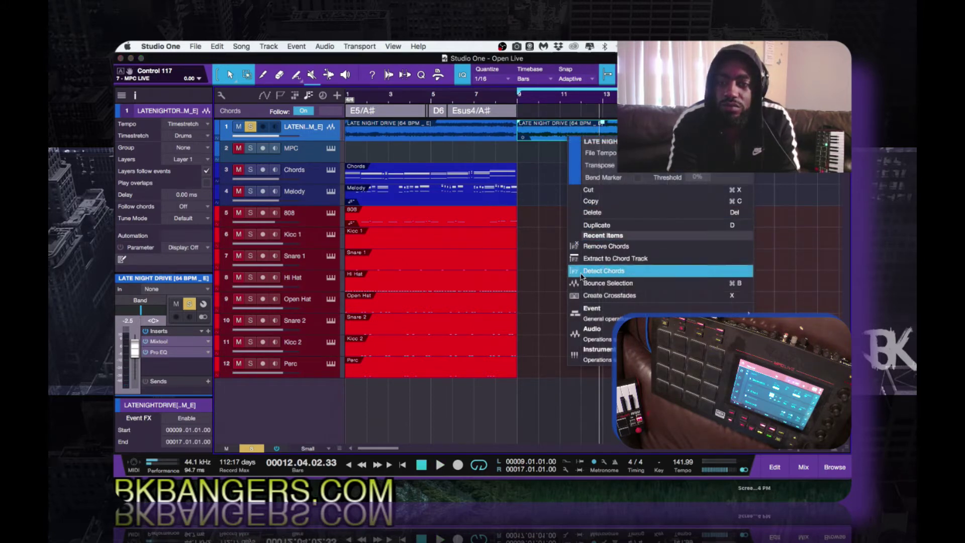
left_click(594, 343)
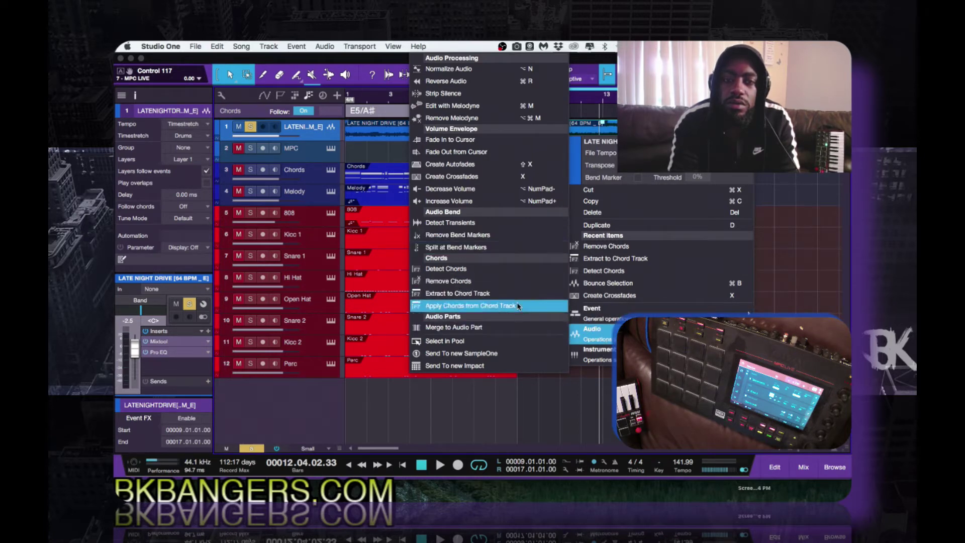
left_click(527, 272)
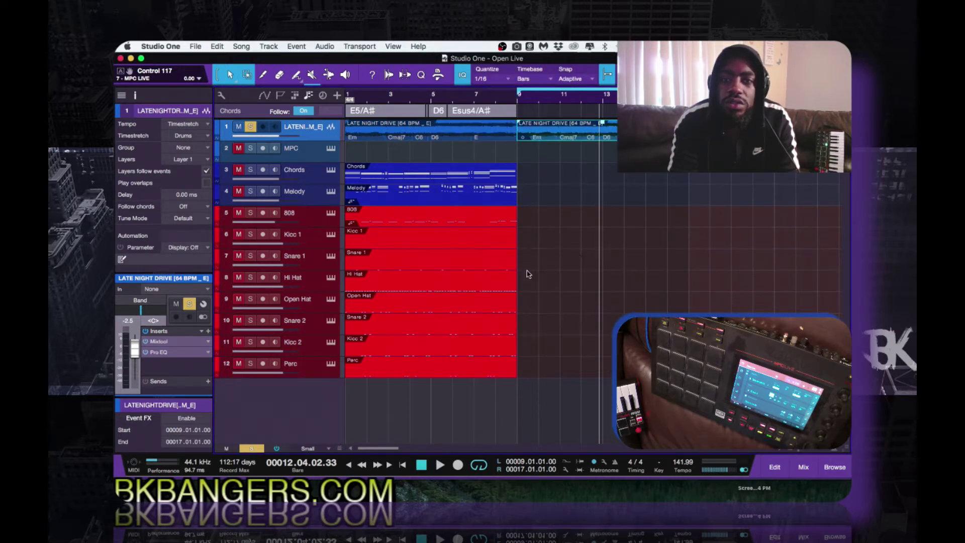
left_click(541, 140)
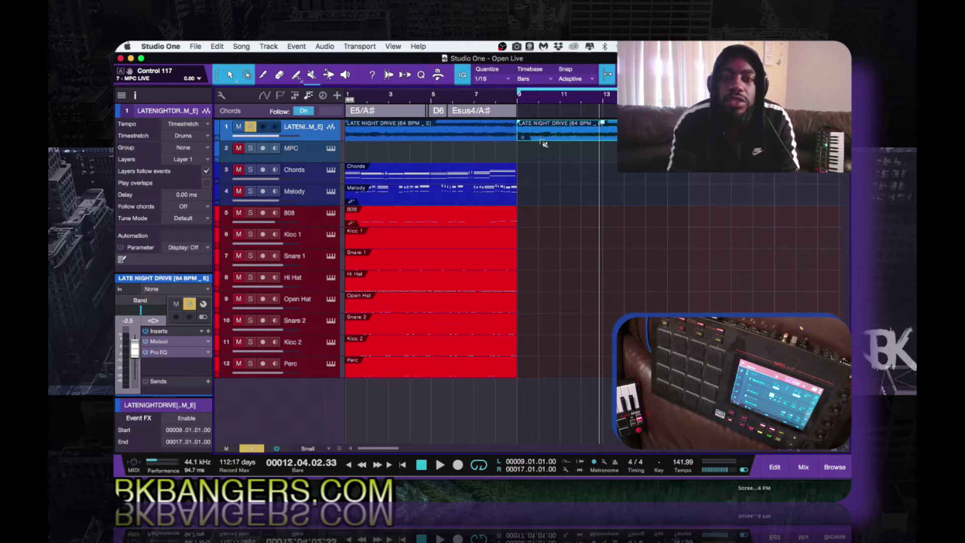
right_click(555, 134)
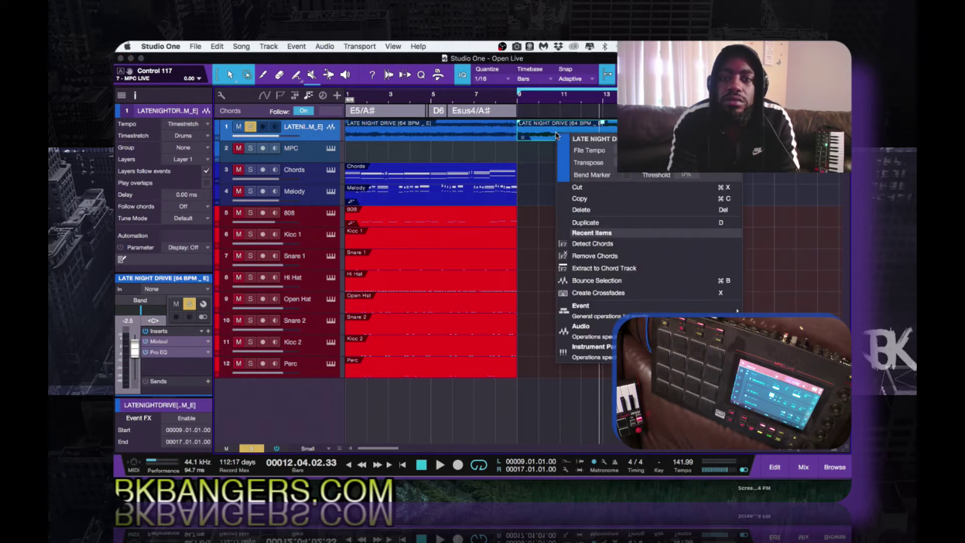
left_click(530, 154)
left_click(481, 132)
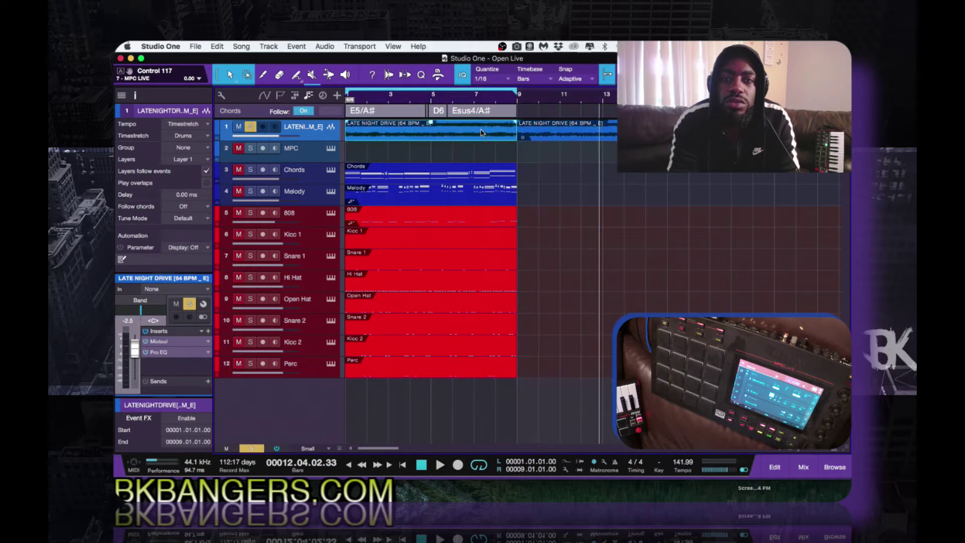
right_click(481, 132)
left_click(599, 136)
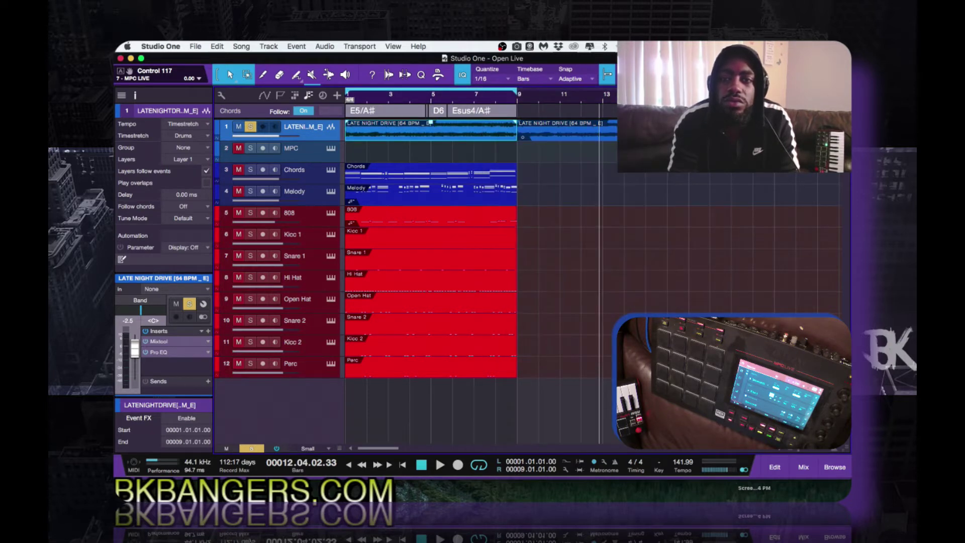
left_click(597, 138)
right_click(597, 138)
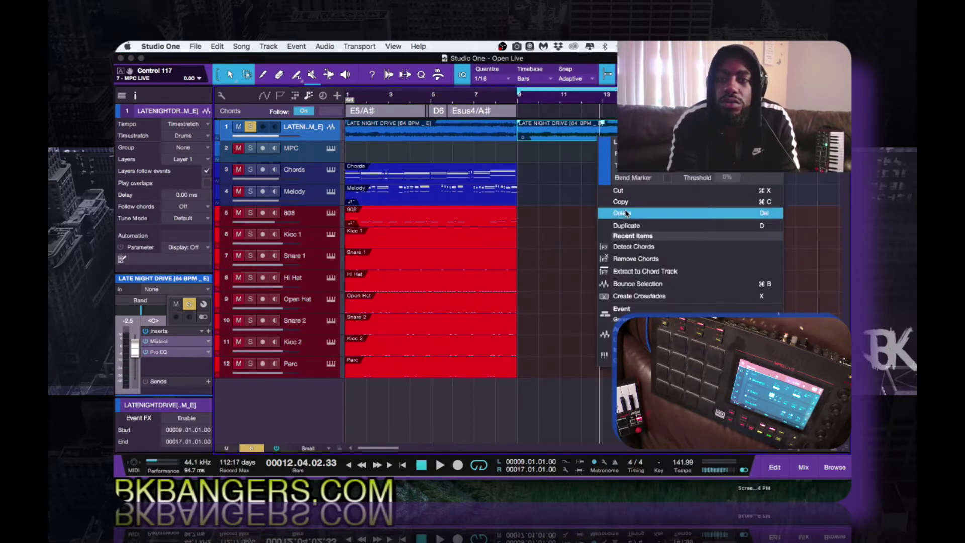
left_click(555, 185)
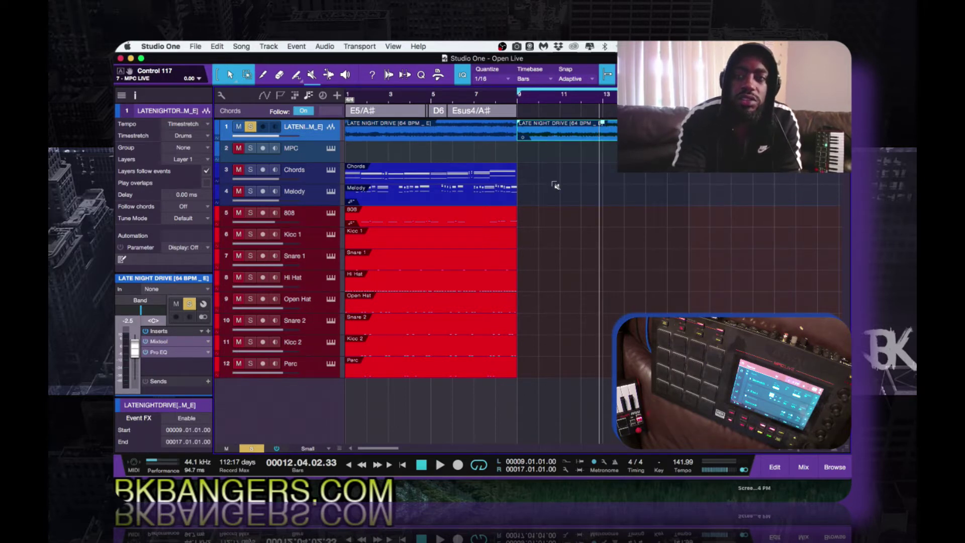
Step: Bounce the transposed copy at bar 9 to new audio and play it back
right_click(555, 133)
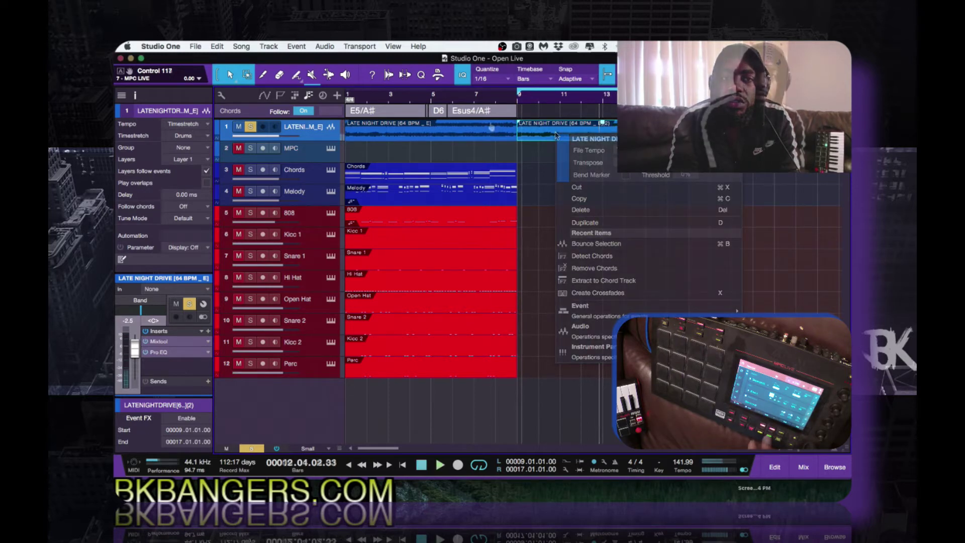
key("Escape")
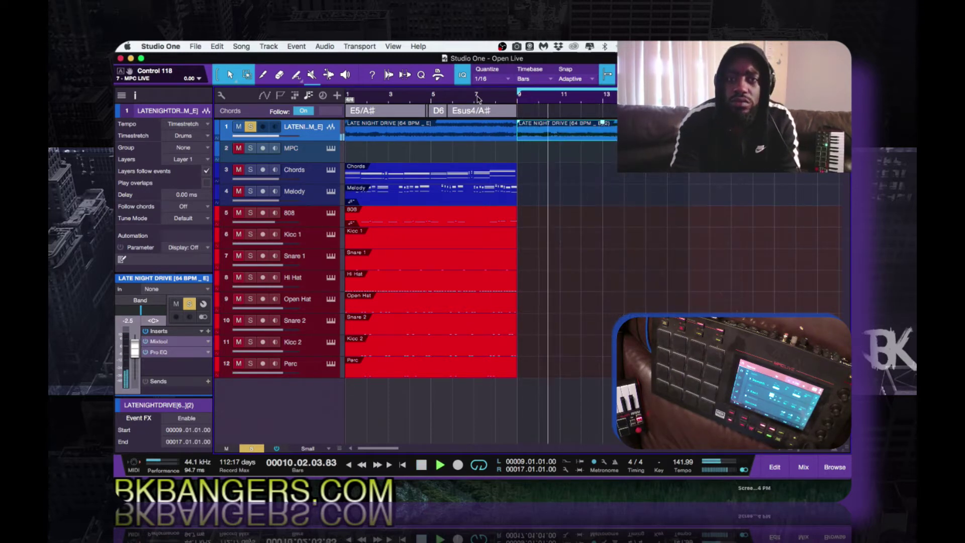
left_click(477, 98)
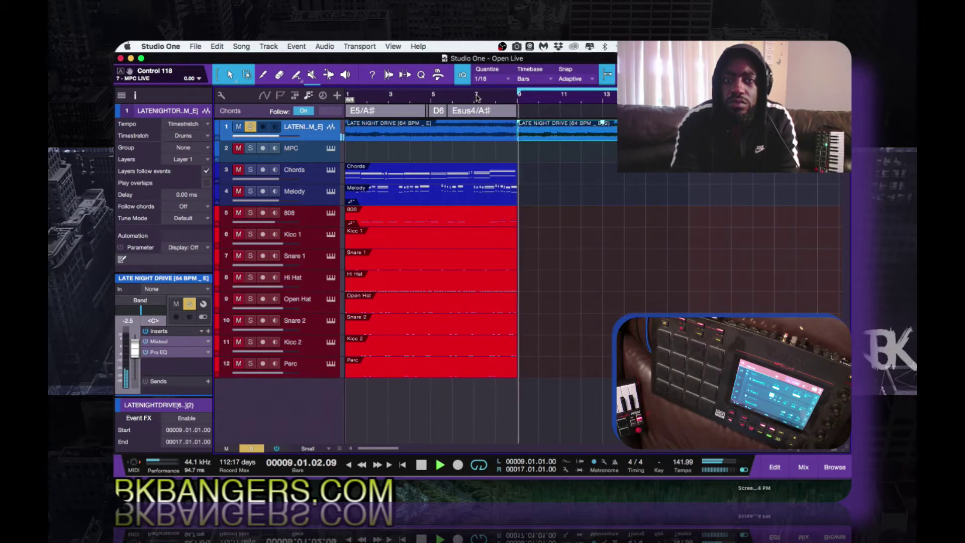
key("space")
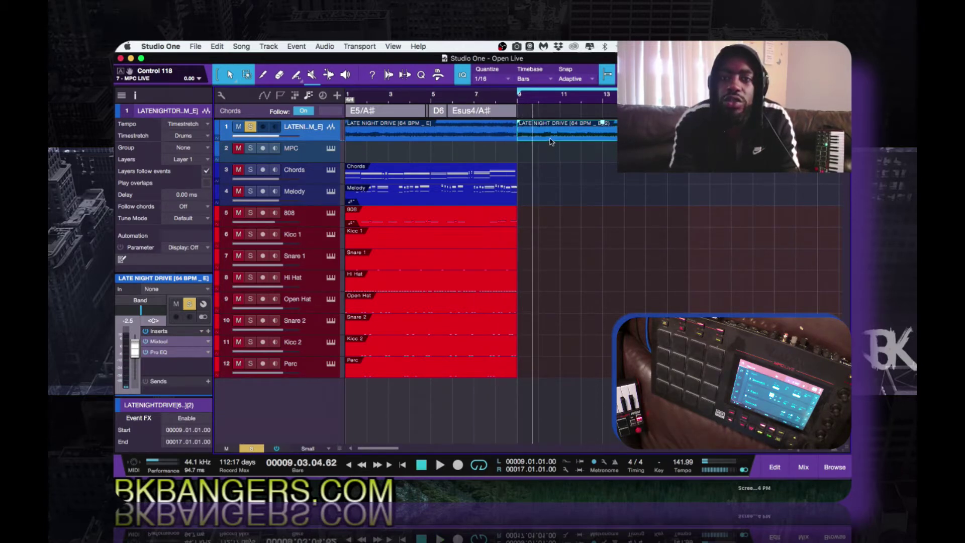
Step: Detect the chords of the bounced audio event at bar 9
right_click(551, 141)
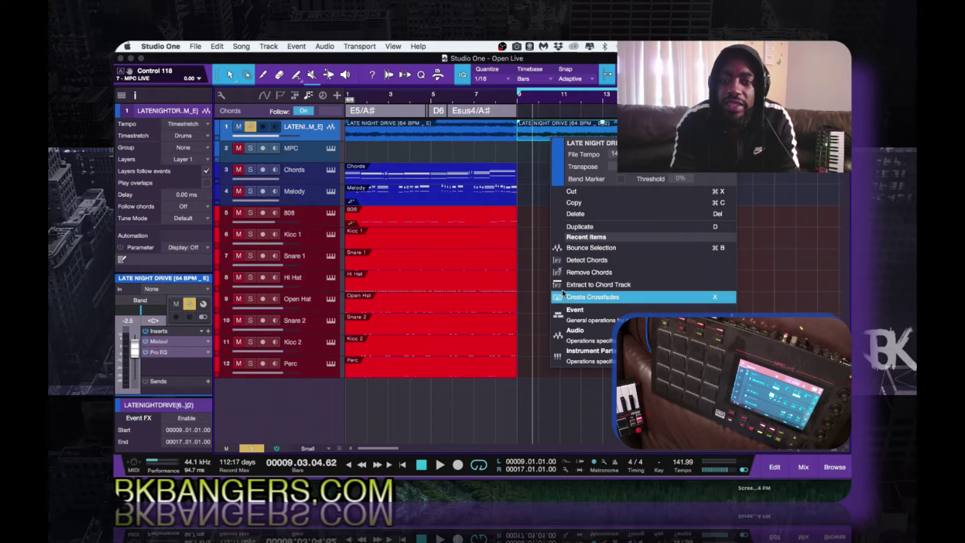
mouse_move(568, 326)
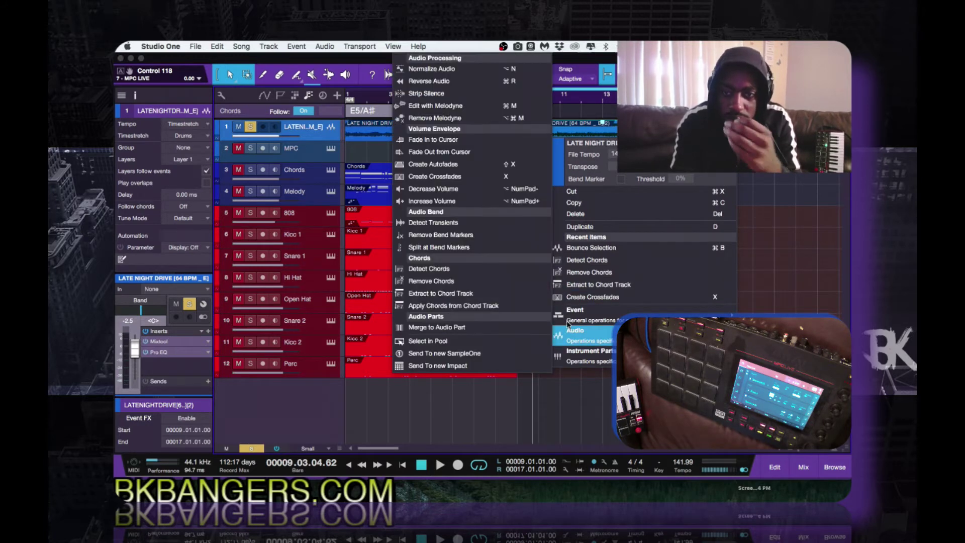
left_click(494, 271)
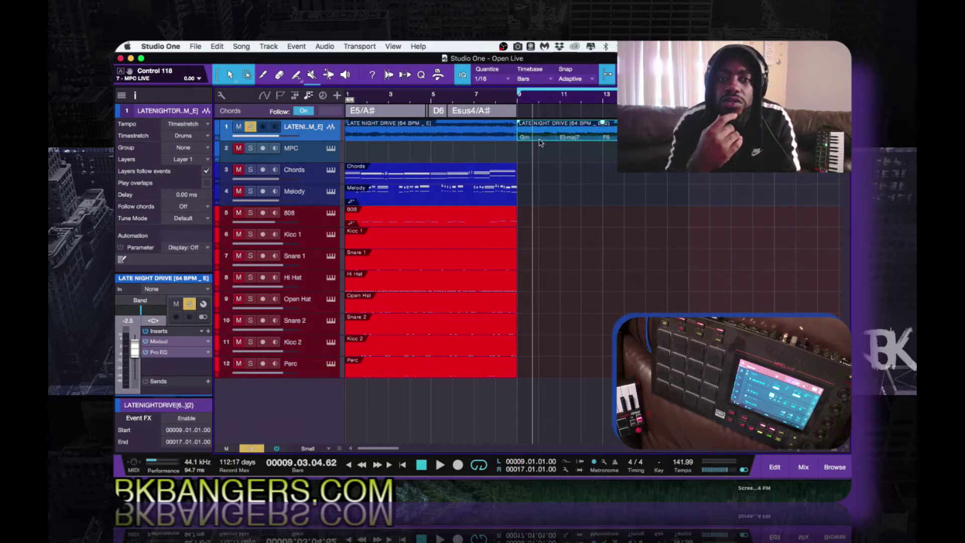
Step: Detect the chords of the original LATE NIGHT DRIVE audio event at bar 1
left_click(438, 140)
right_click(439, 139)
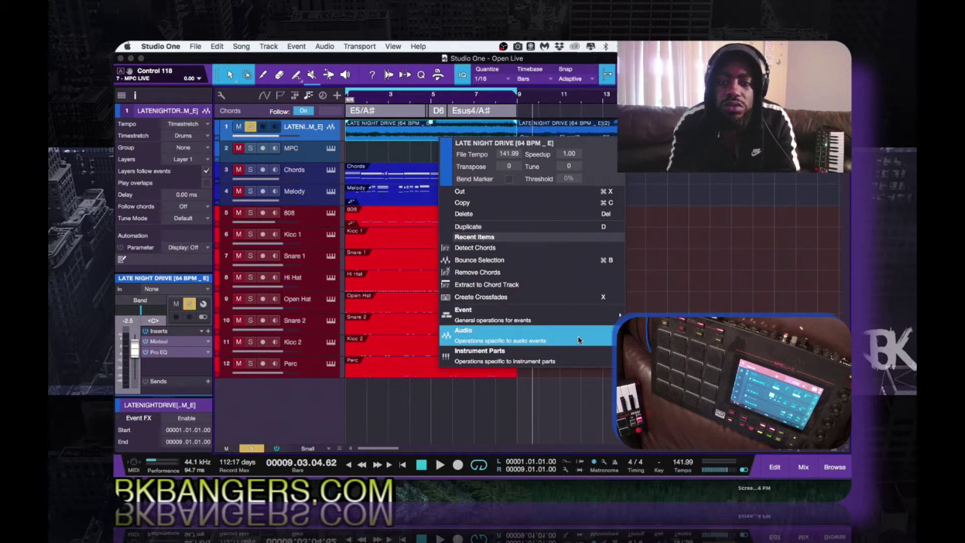
mouse_move(578, 339)
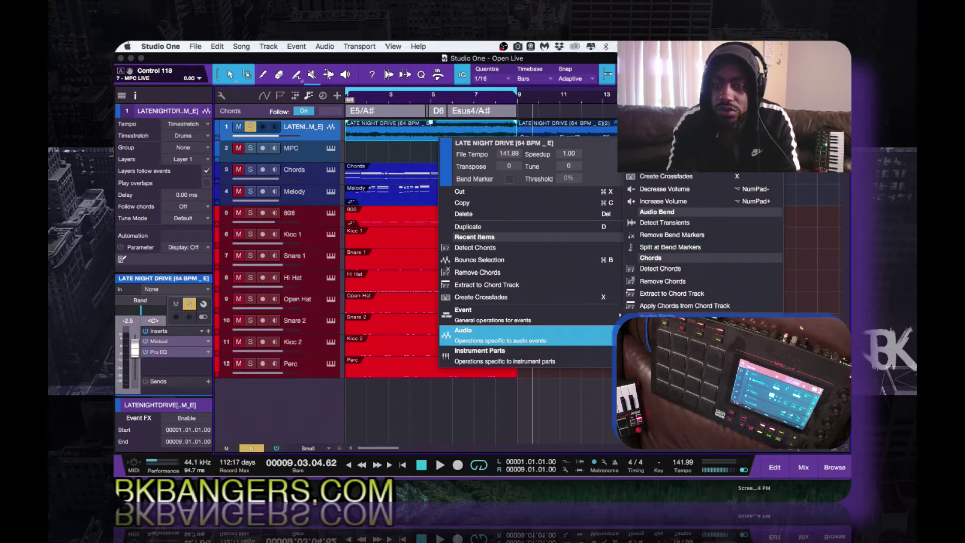
left_click(673, 268)
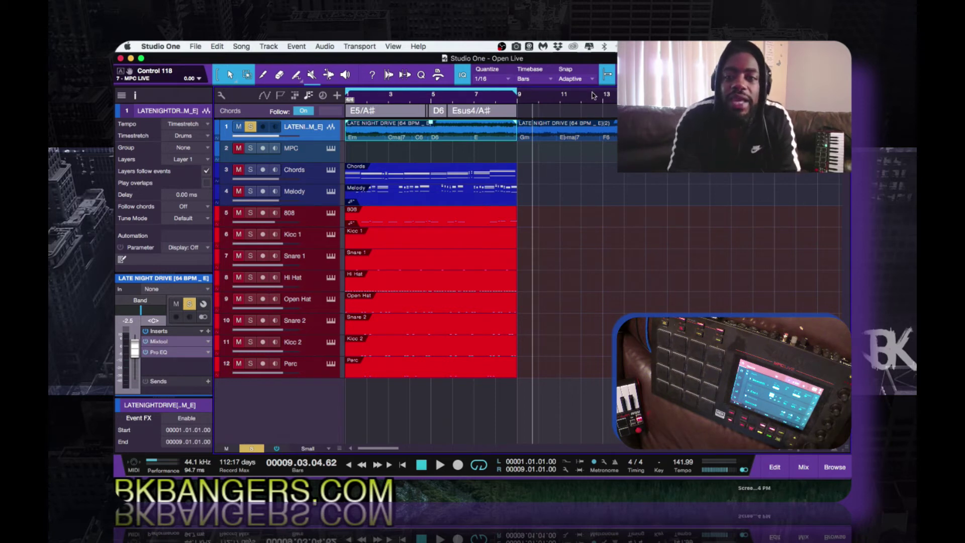
Step: Undo the duplication of the audio event at bar 9
left_click(580, 134)
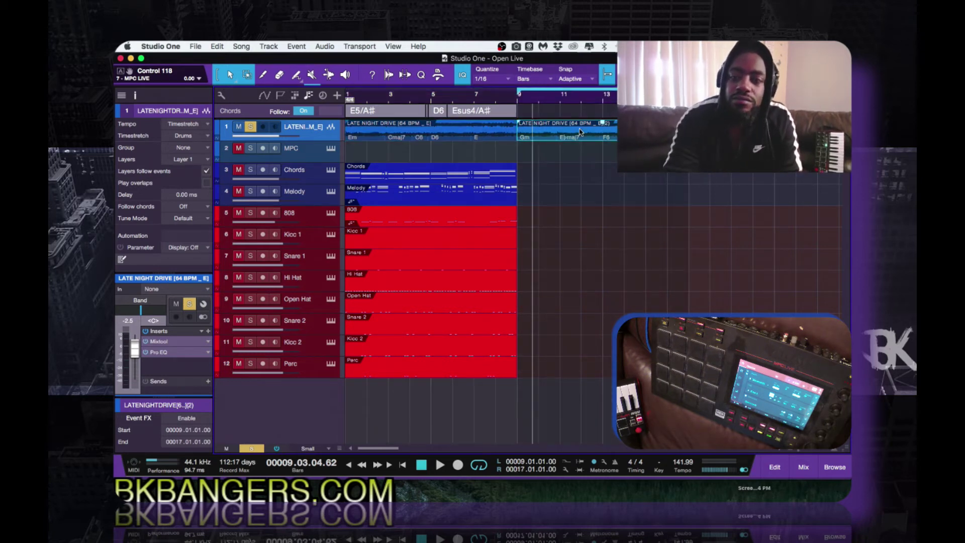
key("ctrl+z")
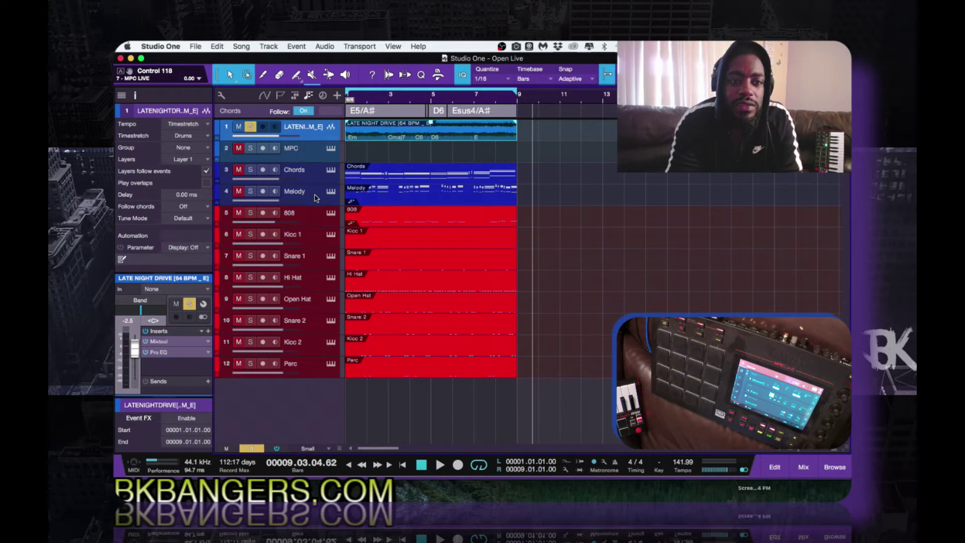
Step: Solo the Melody and Chords tracks alongside the audio loop and play the song from the start
left_click(250, 195)
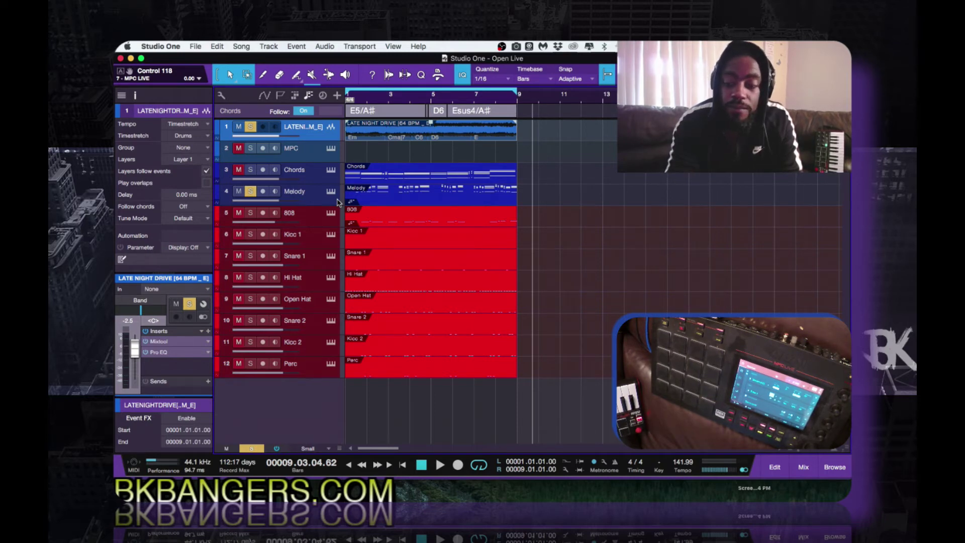
key("Home")
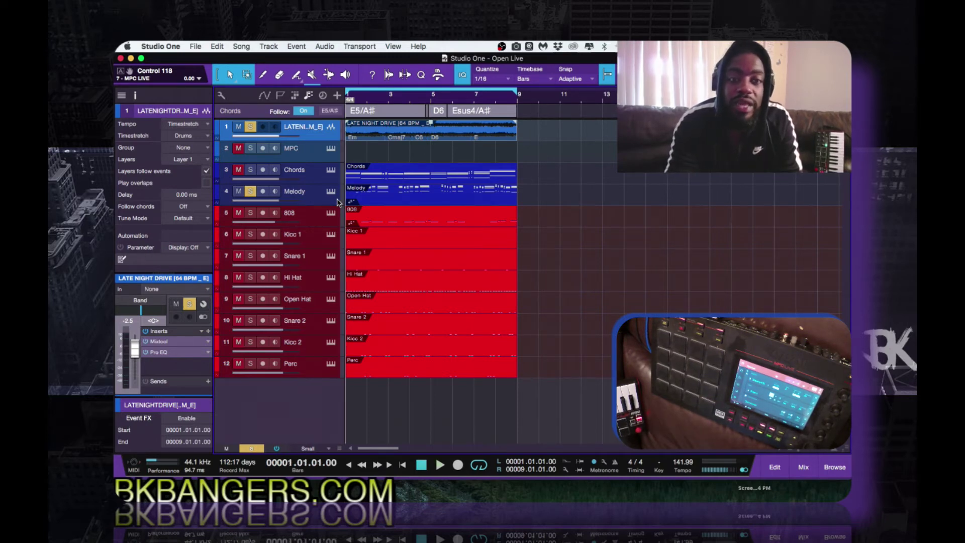
key("space")
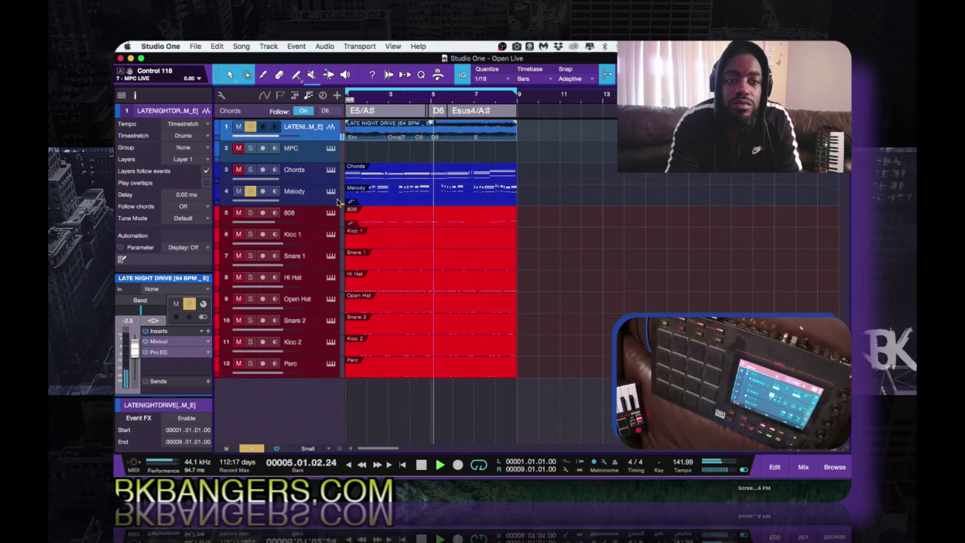
left_click(251, 171)
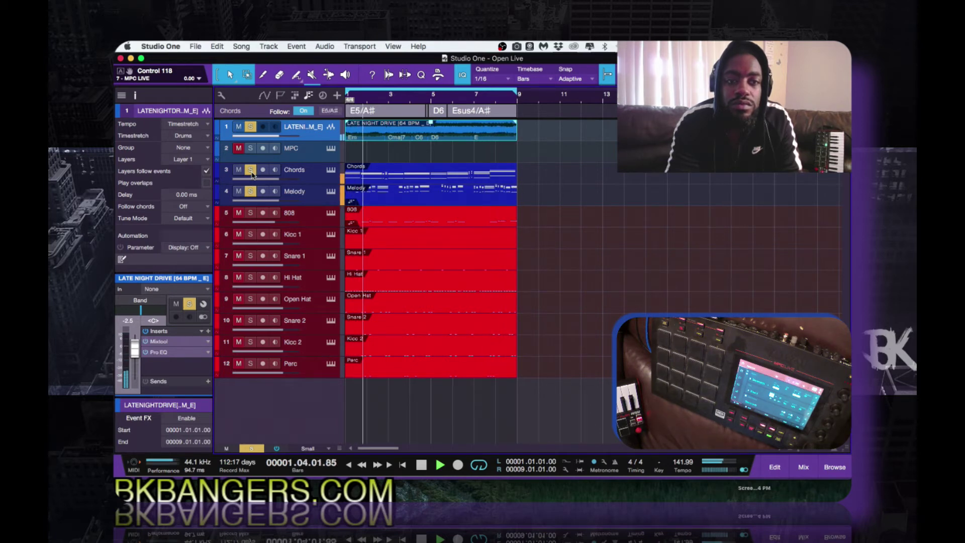
Step: Stop playback and take the Chords track out of solo
key("space")
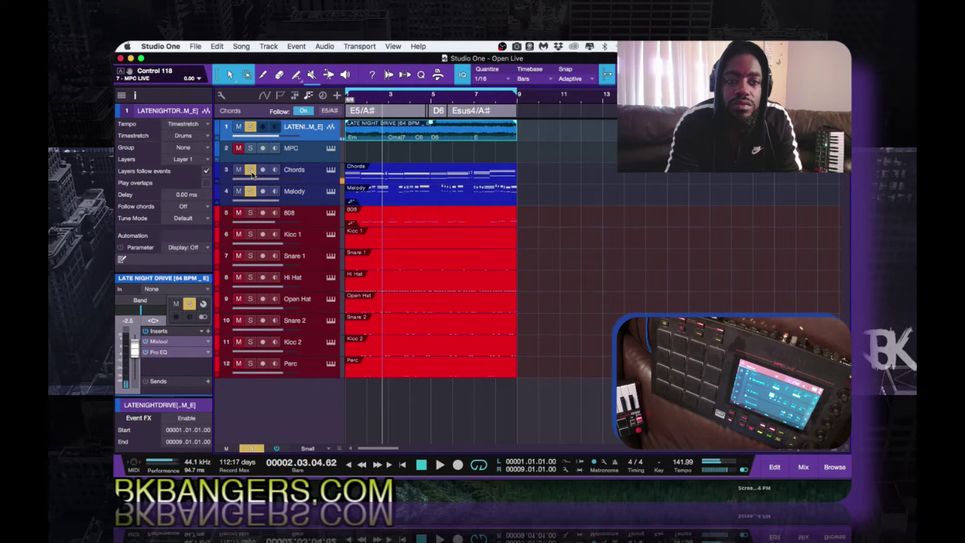
left_click(251, 170)
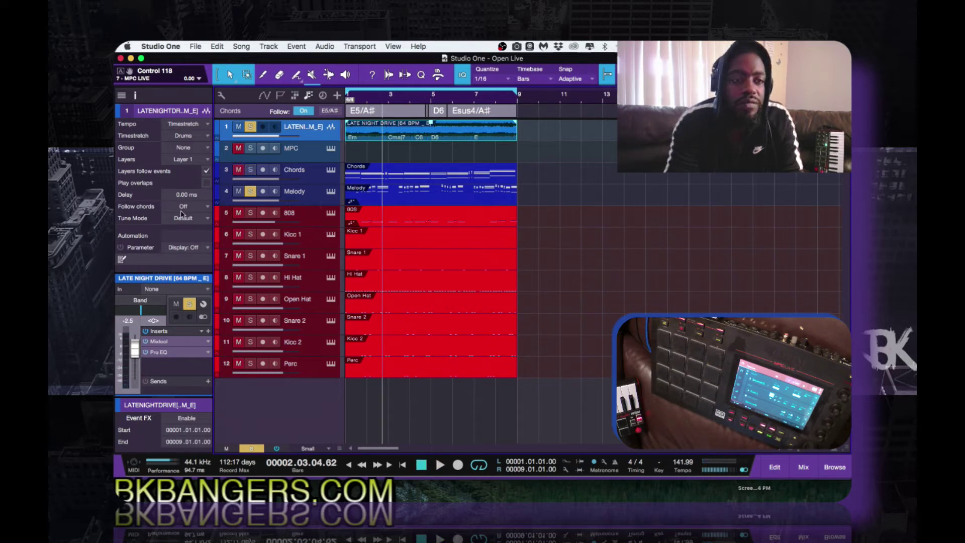
Step: Hide and reshow the track inspector, and examine the Follow chords modes offered for the LATE NIGHT DRIVE audio track
left_click(135, 96)
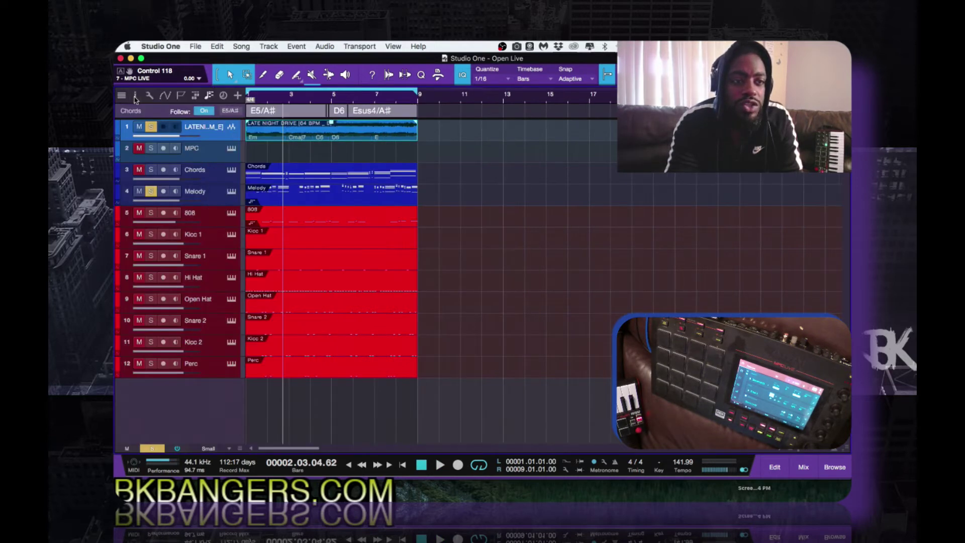
left_click(134, 96)
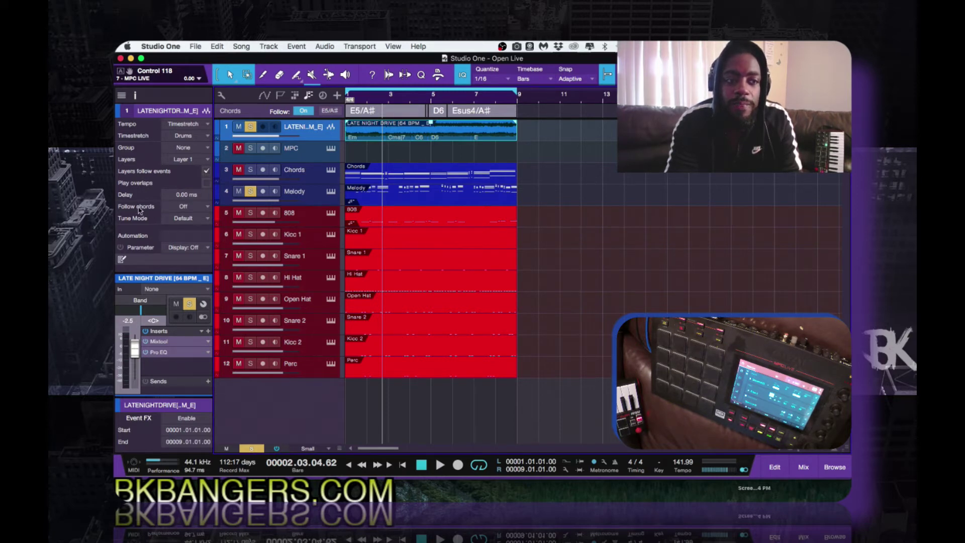
left_click(204, 207)
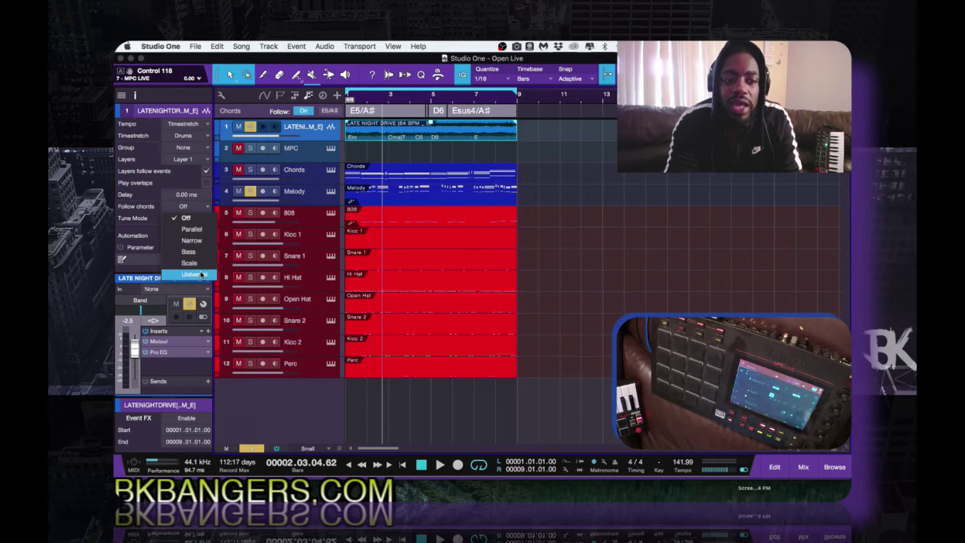
left_click(202, 230)
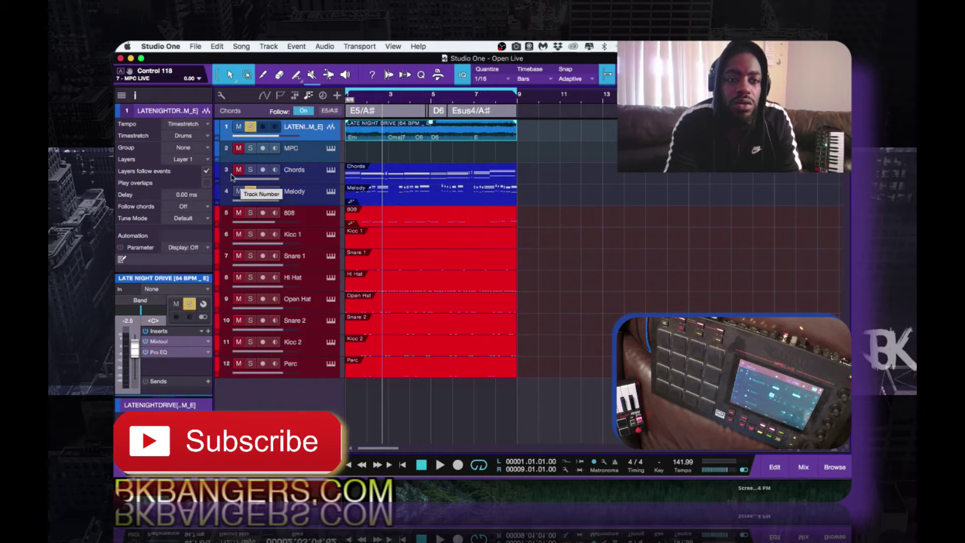
Step: Set the Melody track's Follow chords mode to Parallel and play the song
left_click(318, 197)
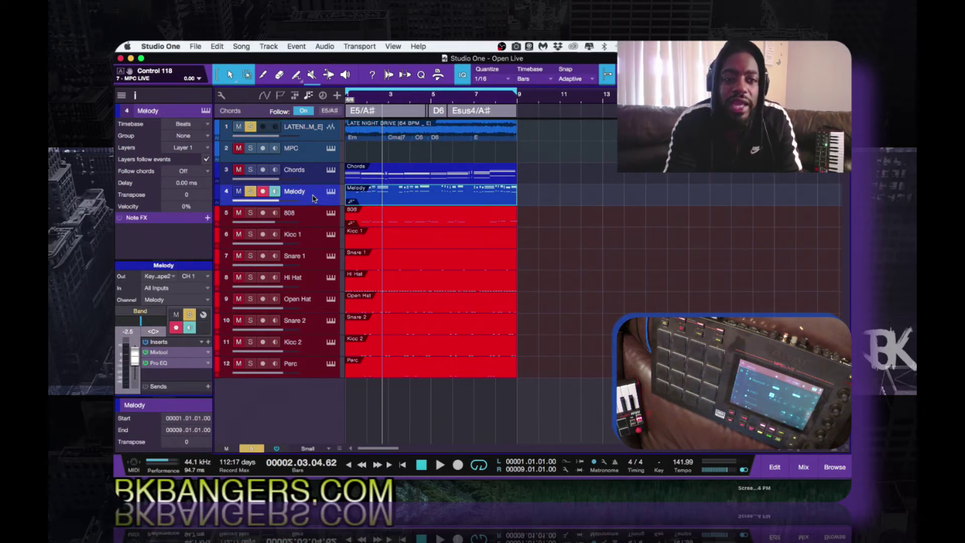
left_click(207, 172)
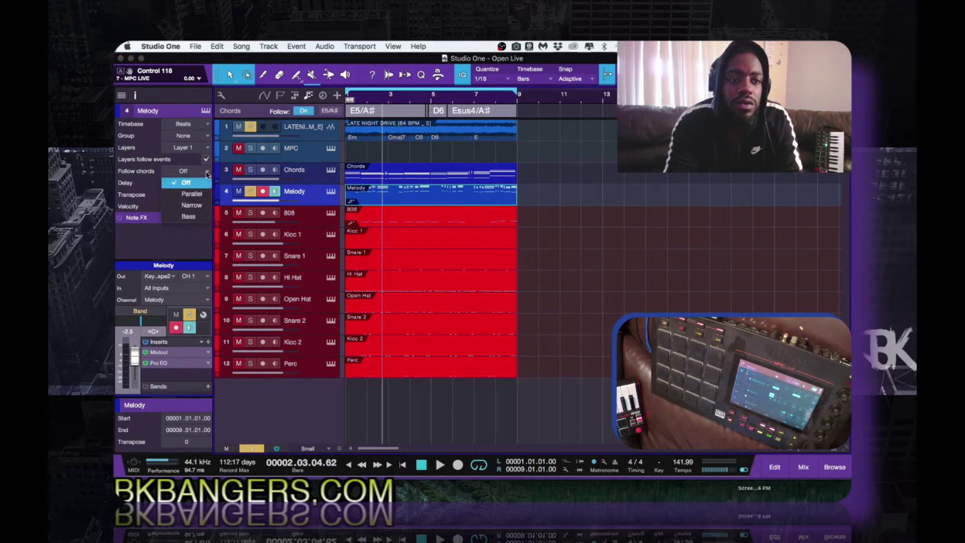
left_click(207, 174)
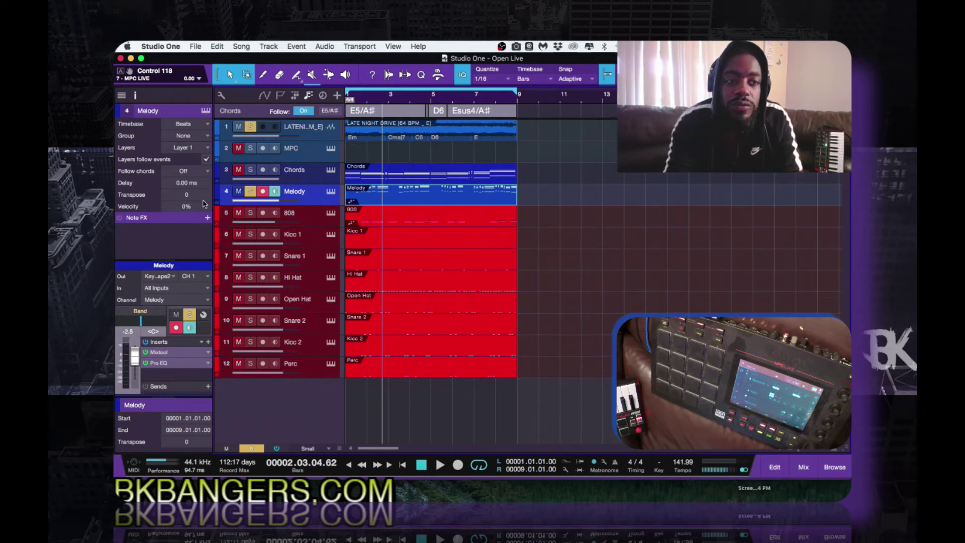
left_click(207, 173)
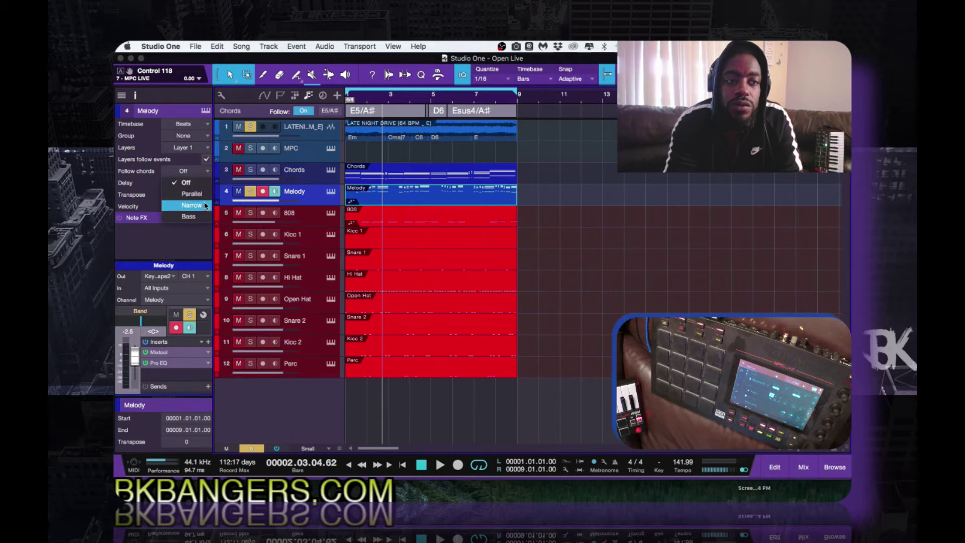
left_click(205, 196)
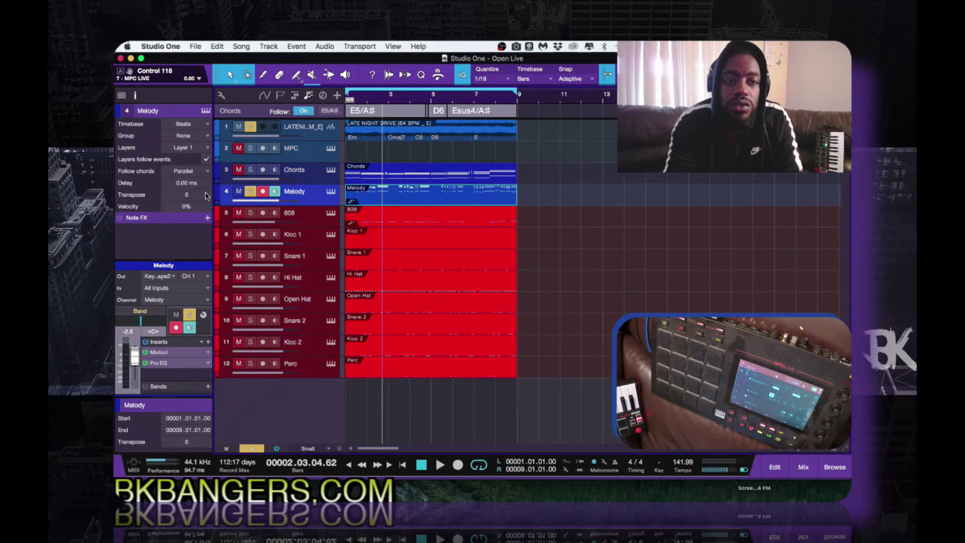
key("space")
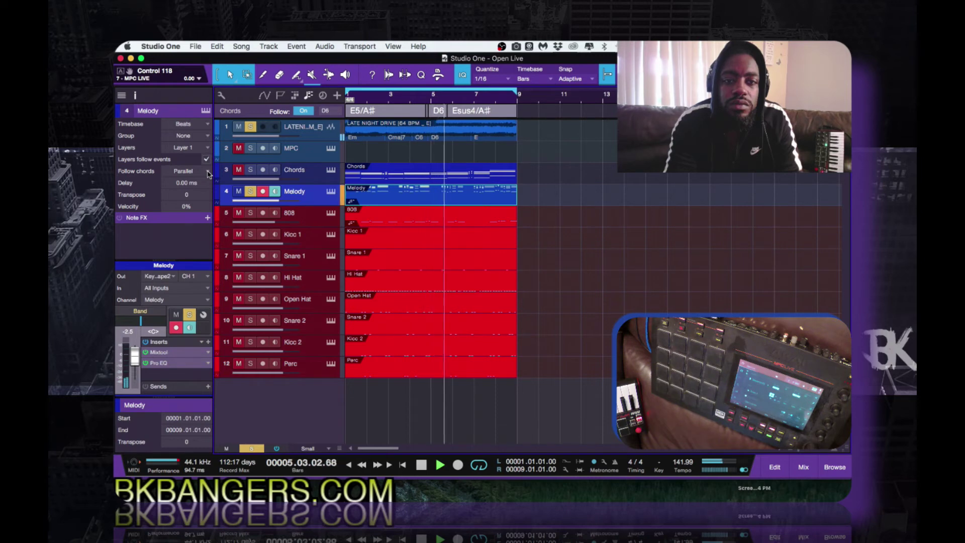
Step: Switch the Melody track's Follow chords mode to Narrow and audition it with the audio loop
left_click(208, 172)
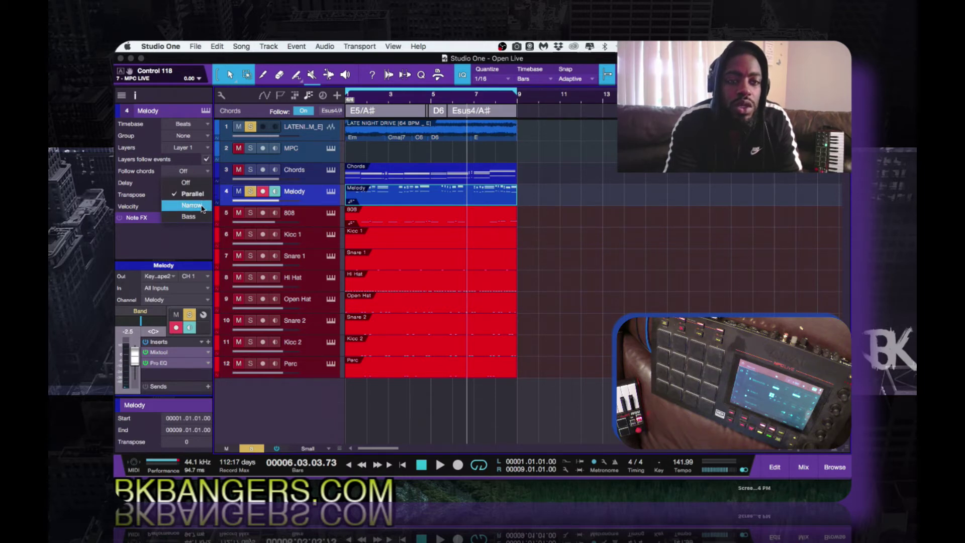
left_click(202, 206)
key("space")
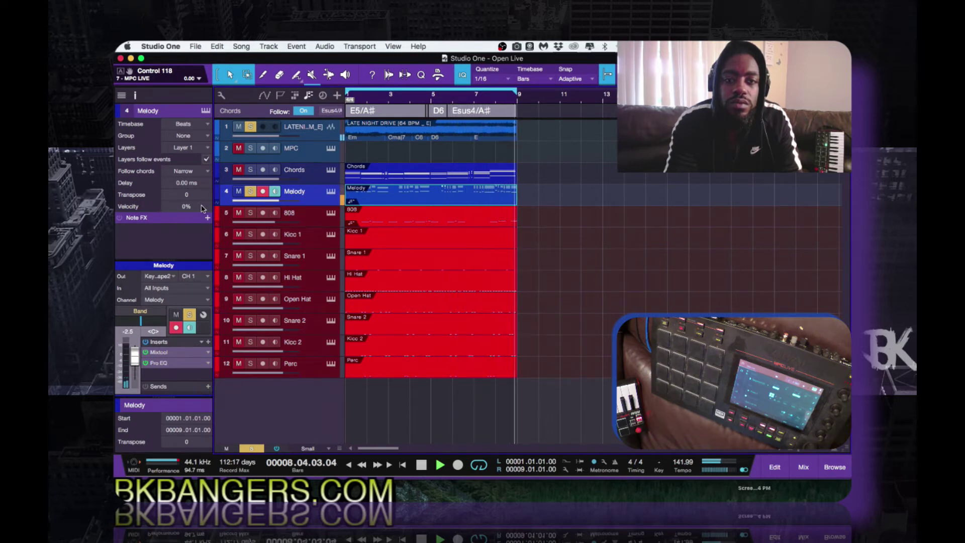
key("space")
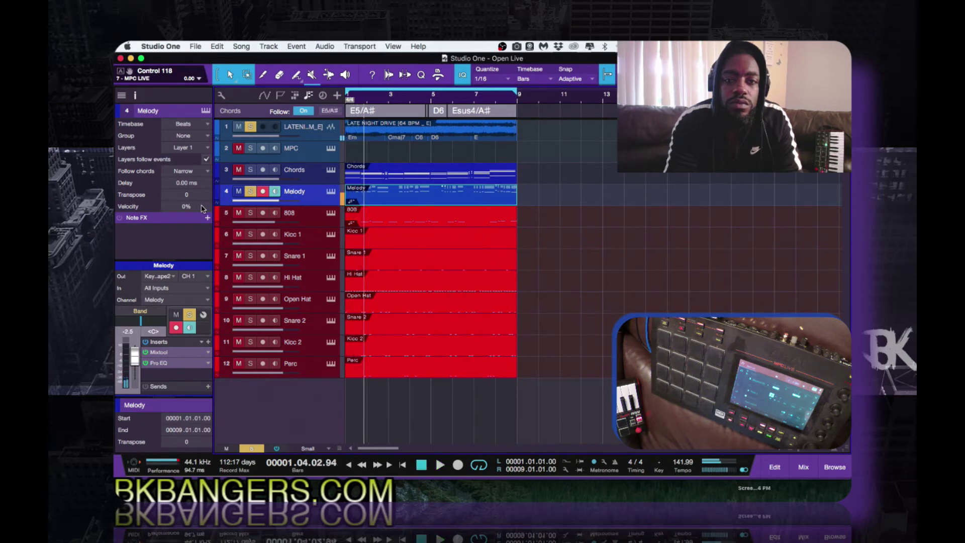
Step: Turn Follow chords off for the Melody track and play the start of the song to compare
left_click(207, 172)
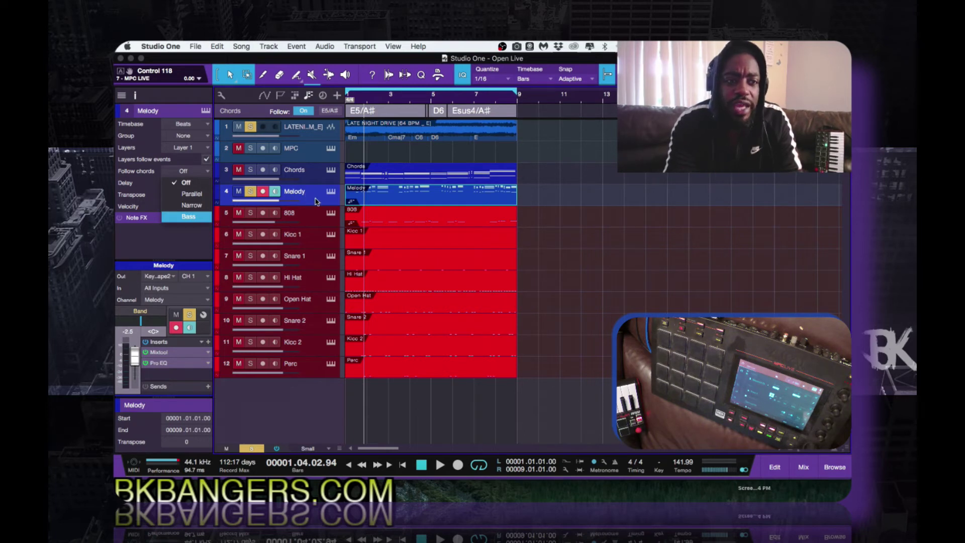
left_click(190, 218)
key("space")
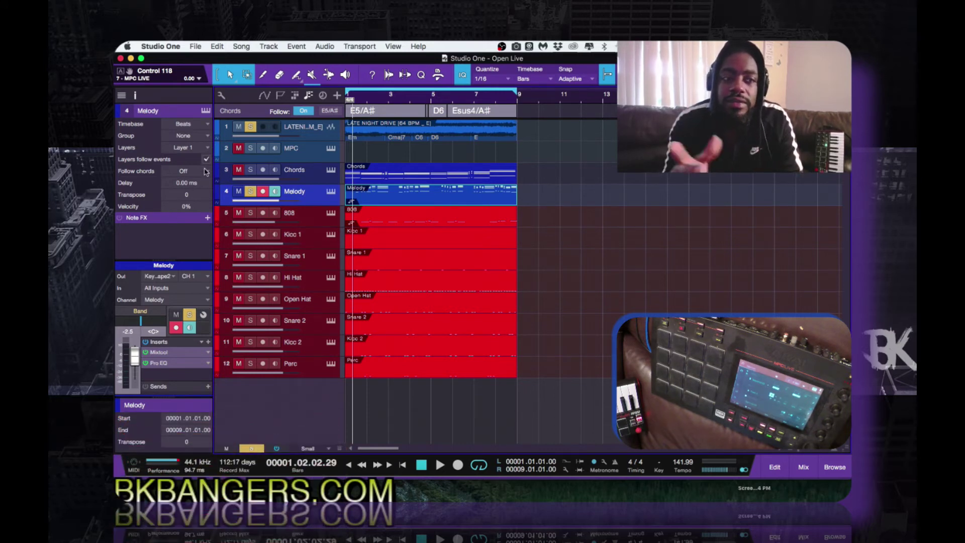
Step: Play the song and change the Melody track's Follow chords mode from Off to Narrow during playback
key("space")
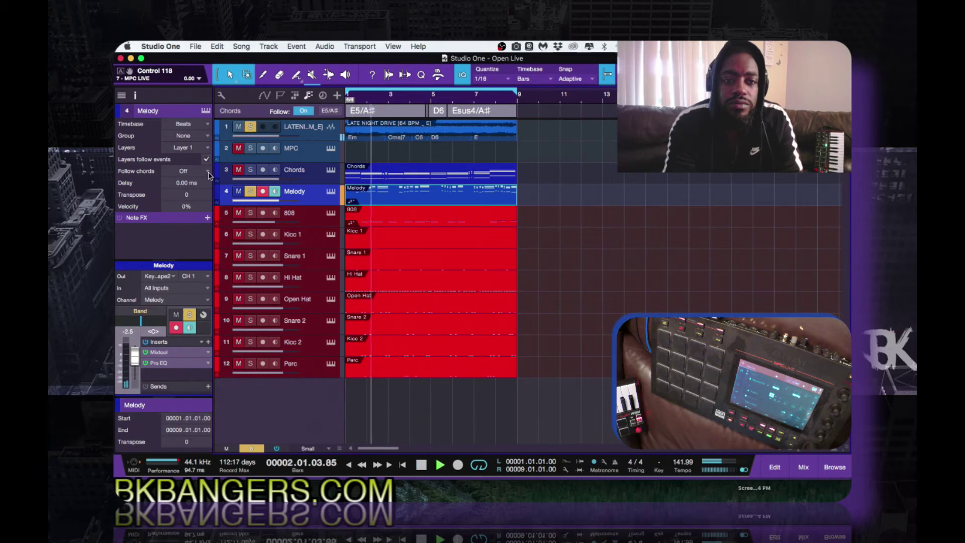
left_click(208, 171)
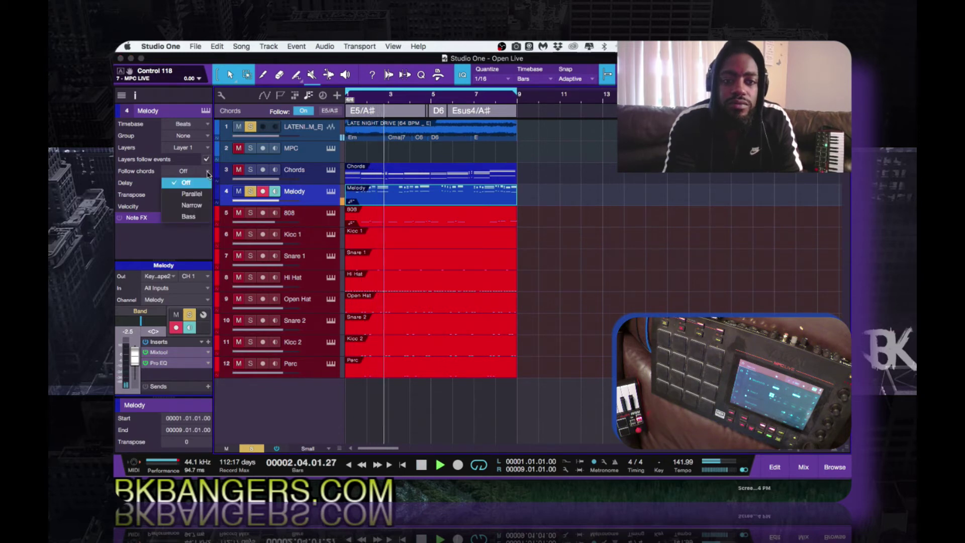
left_click(205, 206)
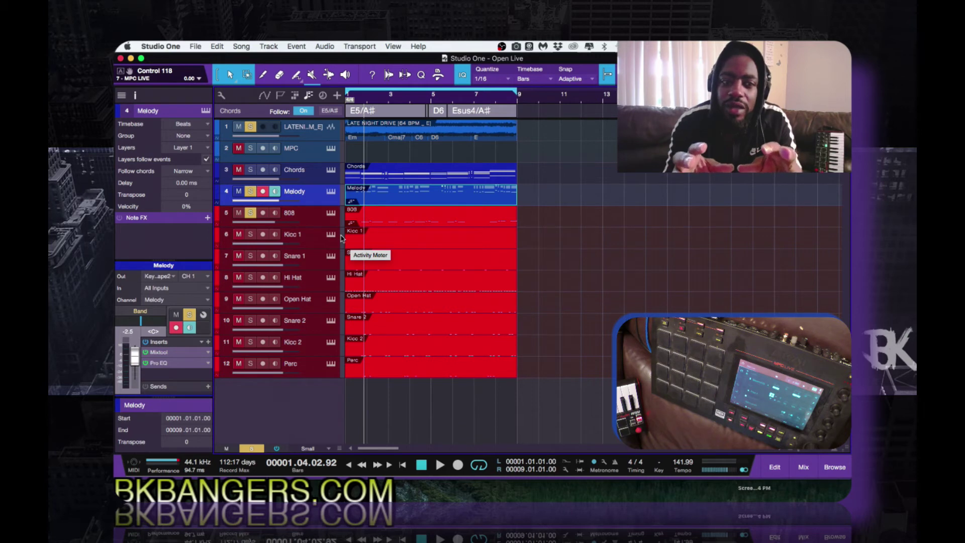
Step: Check the Follow chords mode of the 808 track and open its part in the note editor
left_click(314, 221)
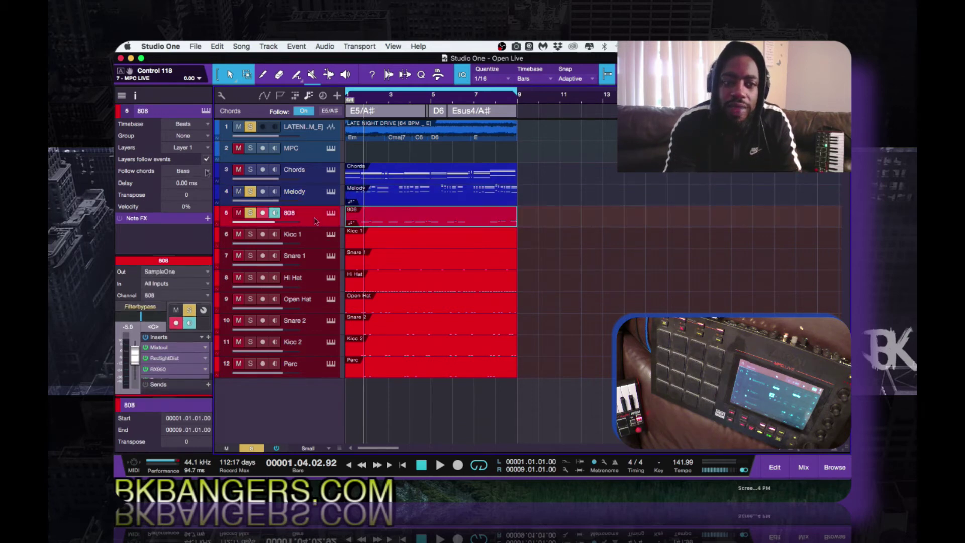
left_click(206, 172)
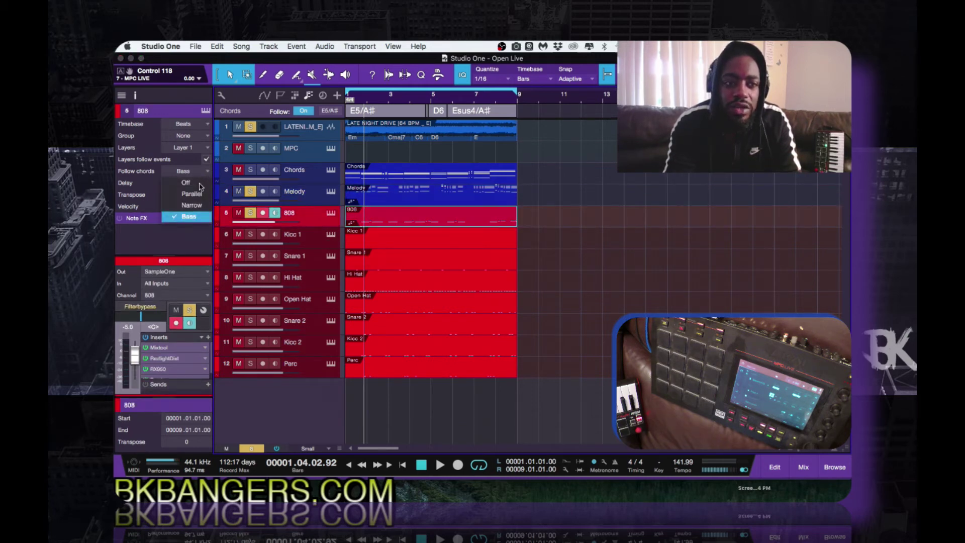
left_click(415, 224)
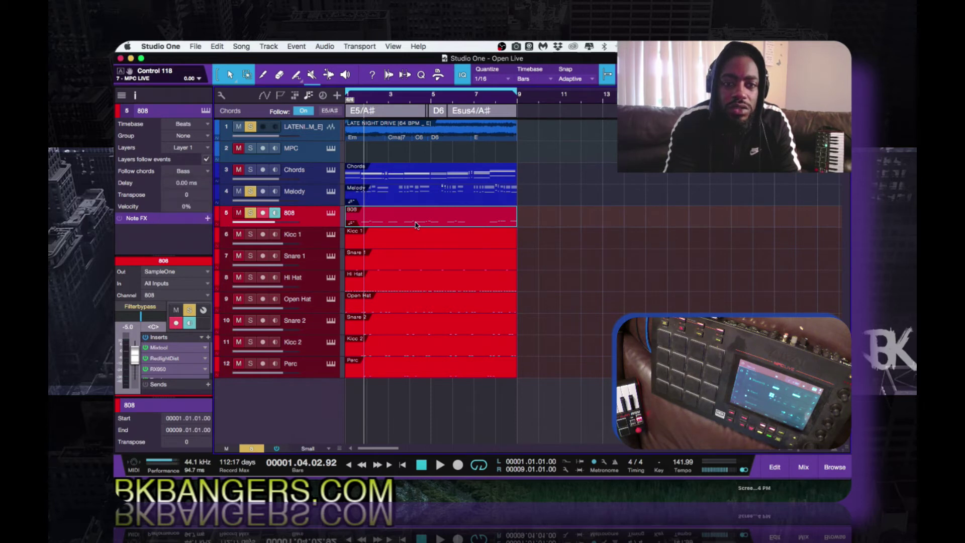
double_click(416, 224)
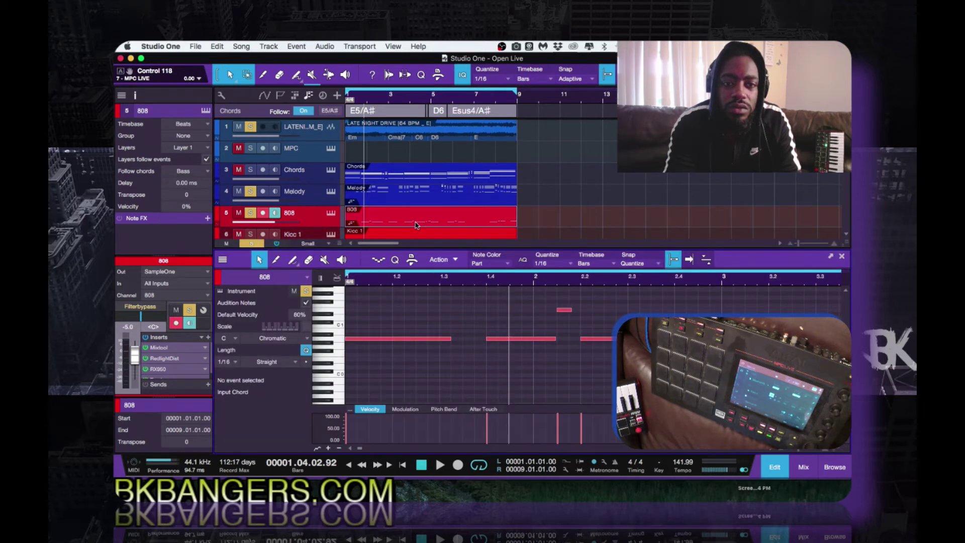
Step: Turn Follow chords off for the 808 track and play the song
left_click(206, 172)
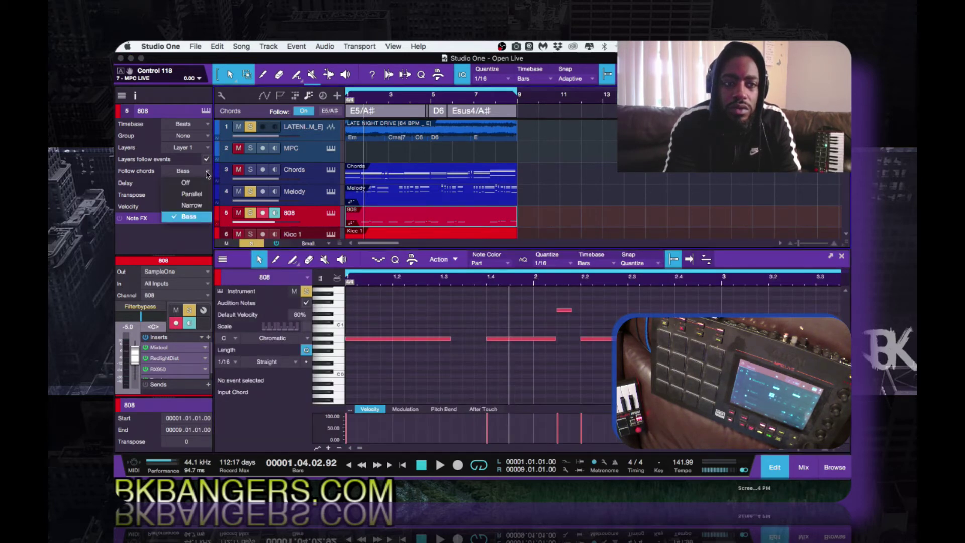
left_click(197, 185)
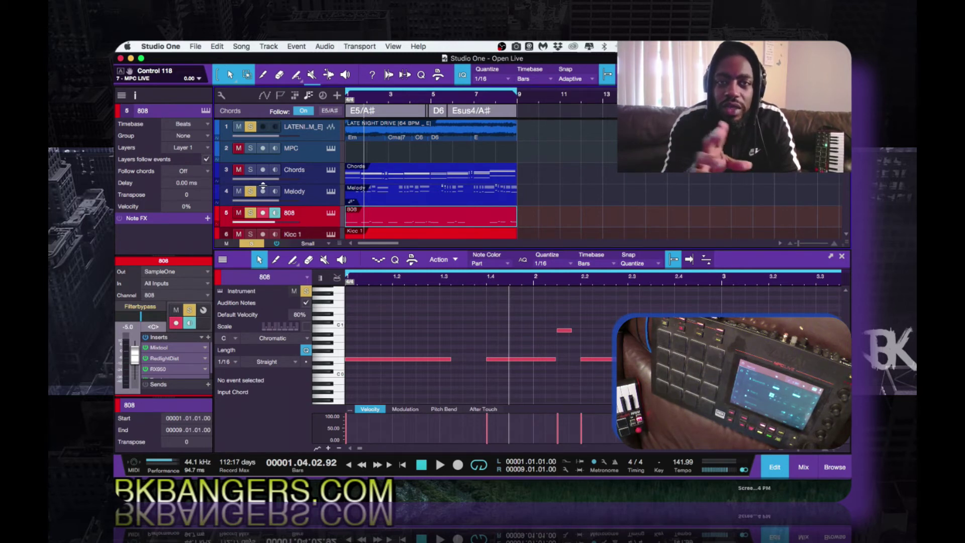
key("space")
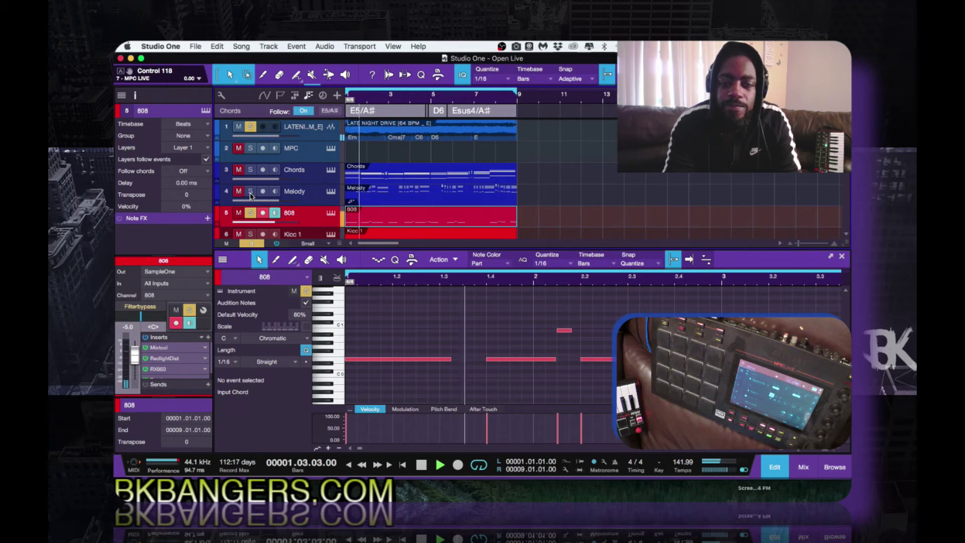
Step: Set the 808 track's Follow chords mode to Bass and play the song
left_click(207, 173)
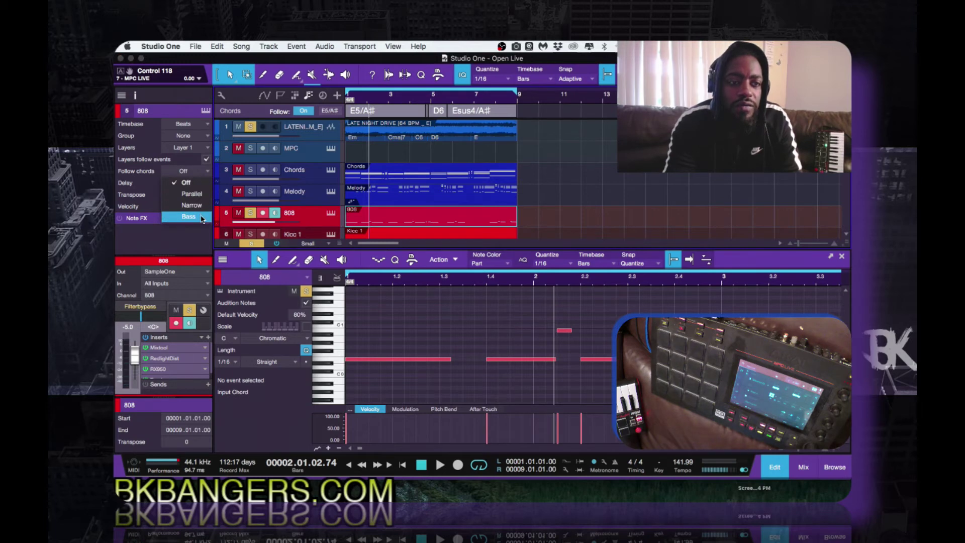
left_click(202, 218)
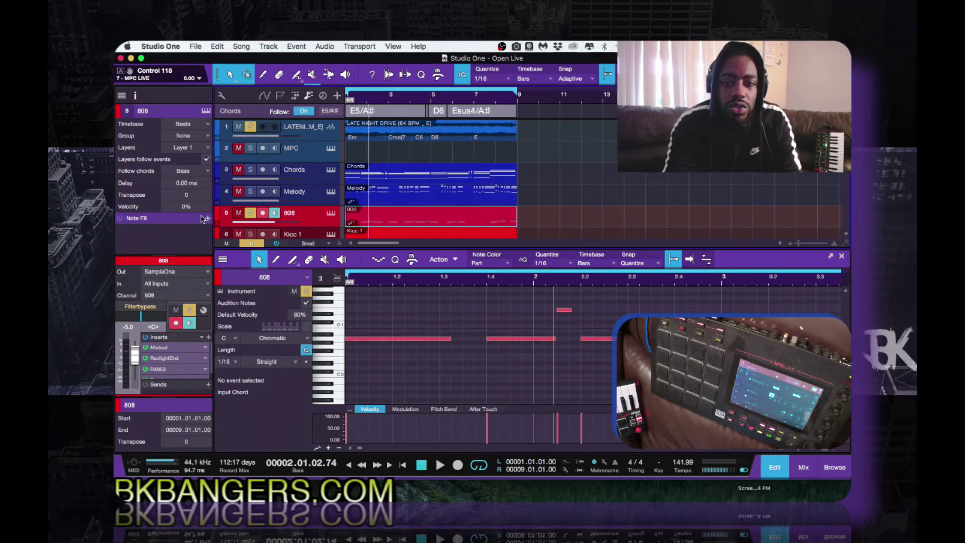
key("space")
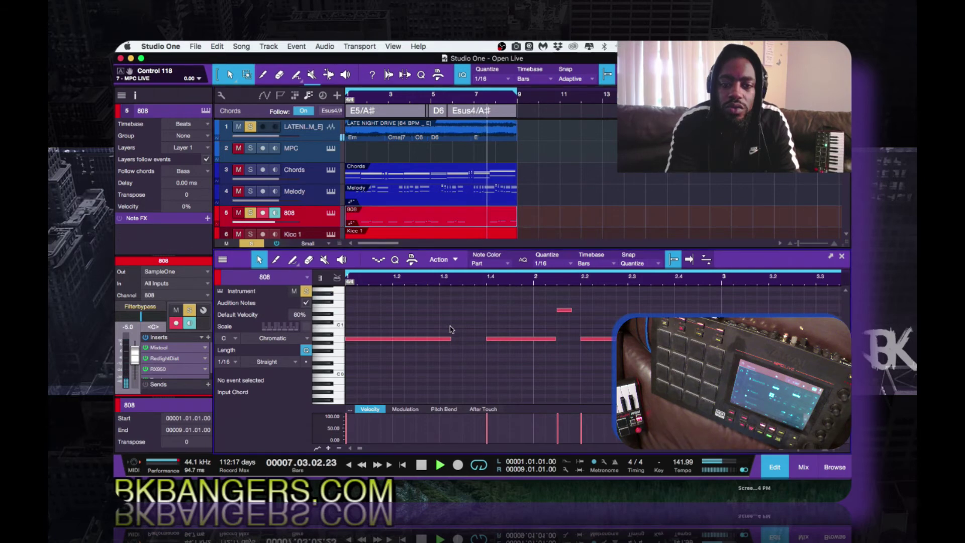
Step: Select all notes of the 808 part and transpose them down an octave and back up during playback
key("super+a")
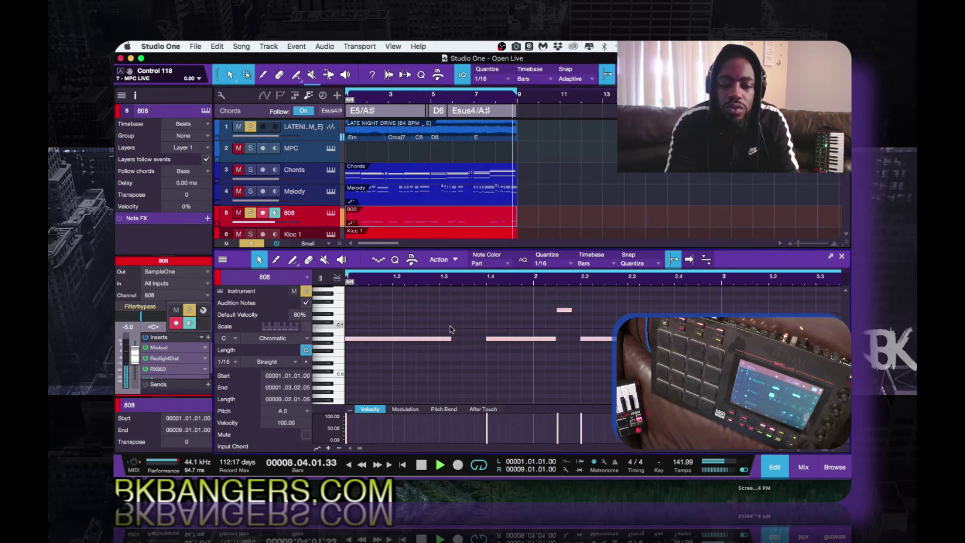
key("shift+Down")
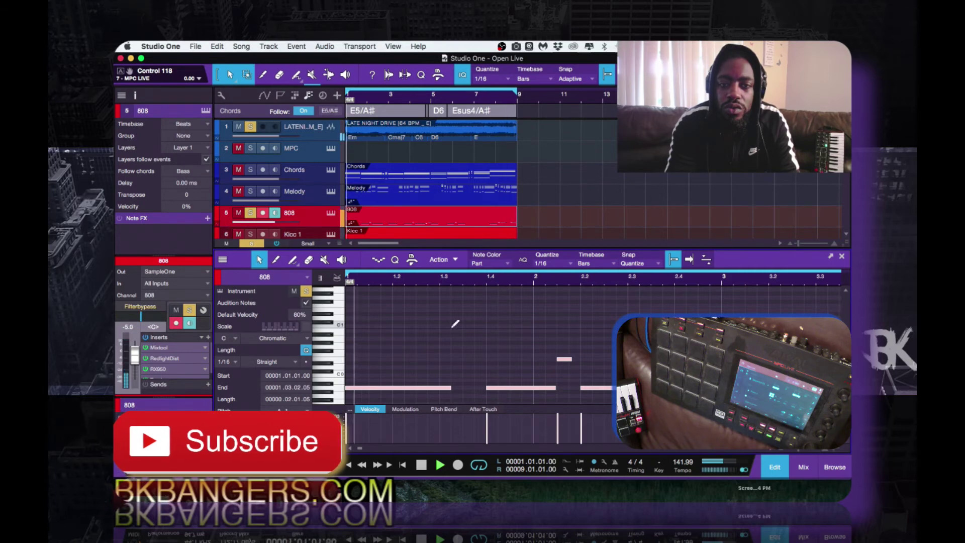
key("shift+Up")
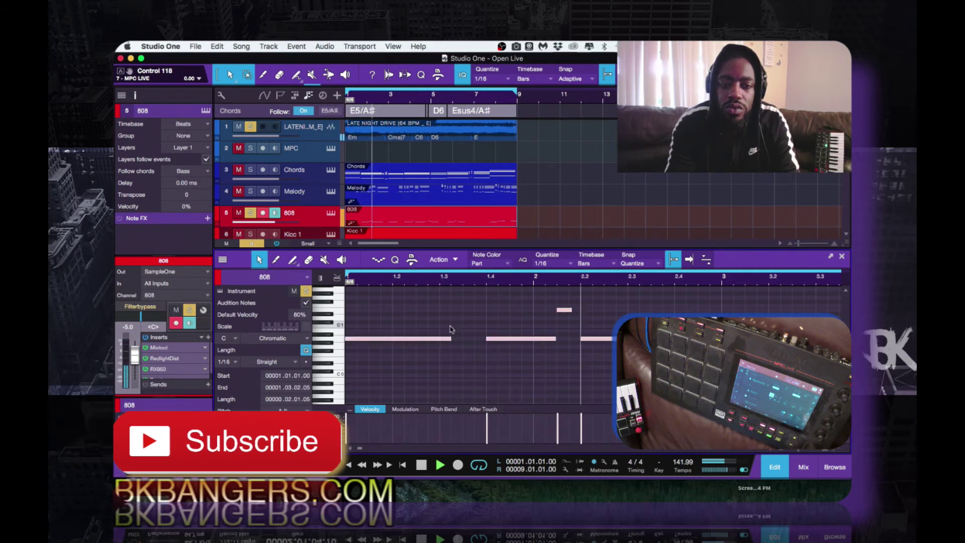
Step: Stop playback and close the 808 note editor
key("space")
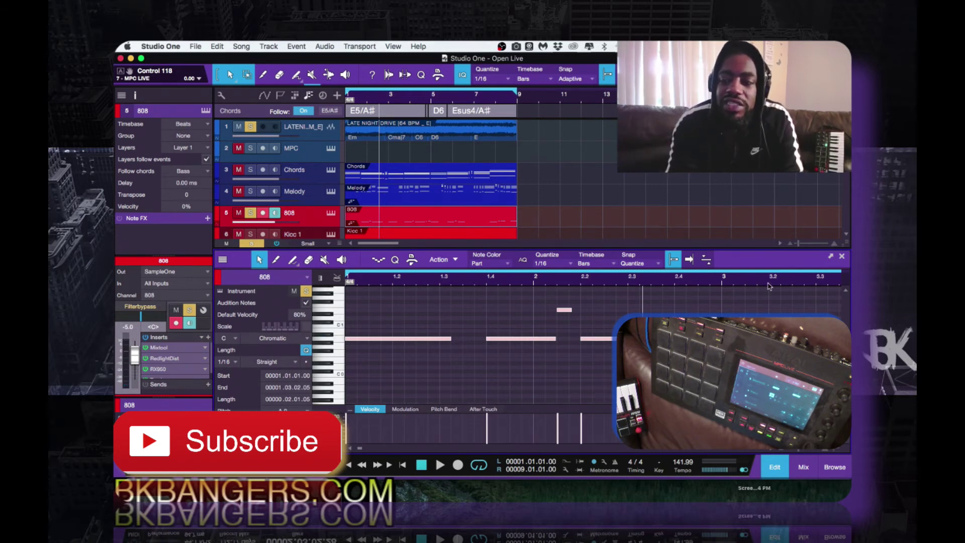
left_click(841, 257)
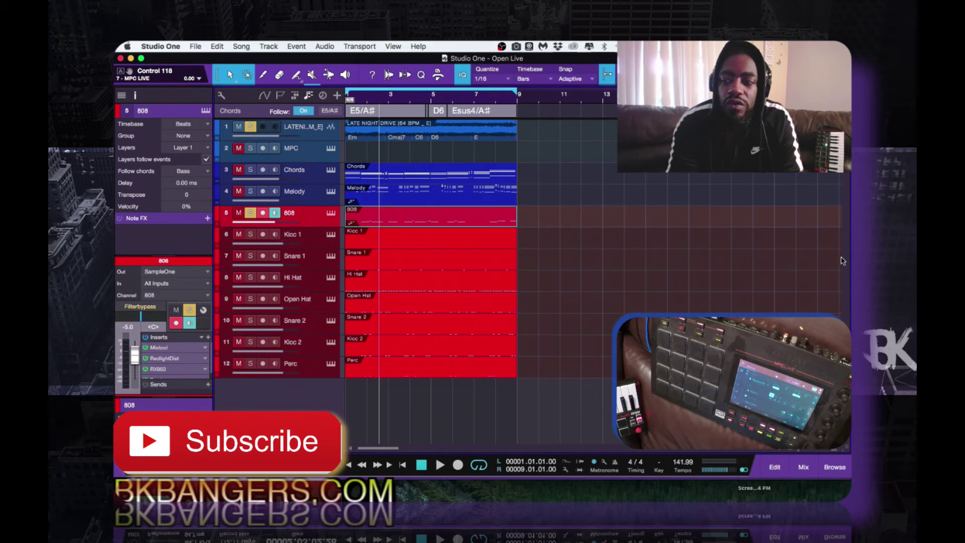
Step: Open the 808 track's SampleOne instrument, inspect its amp velocity setting, and close the instrument window
left_click(330, 213)
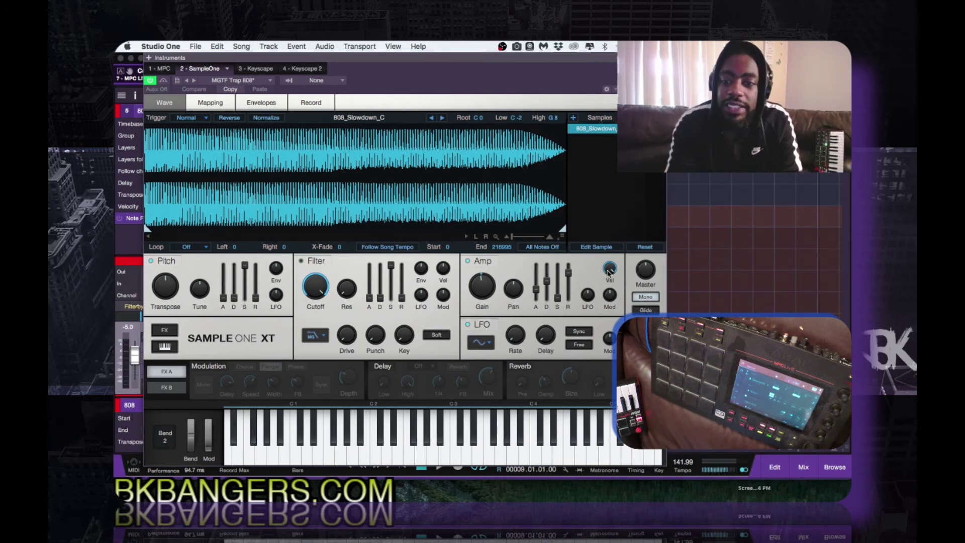
mouse_move(606, 279)
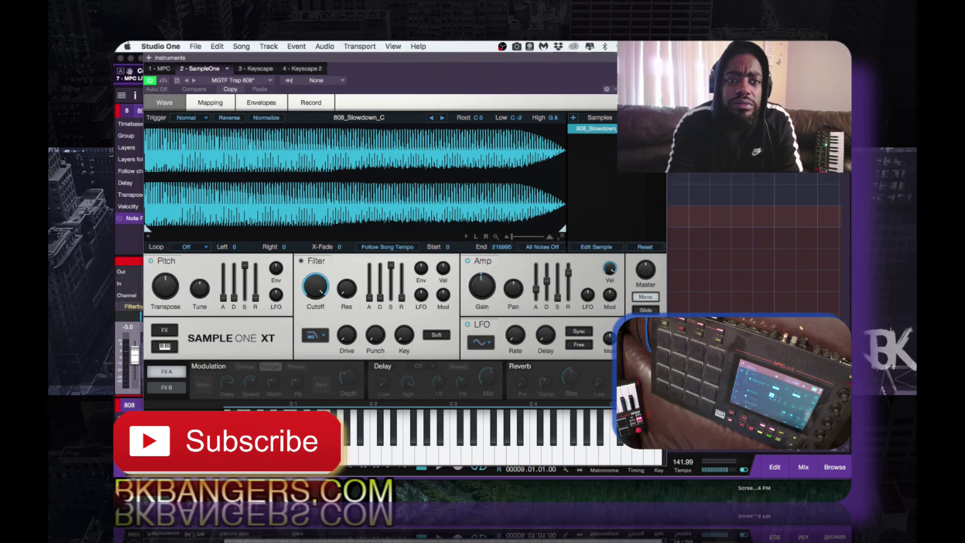
key("super+w")
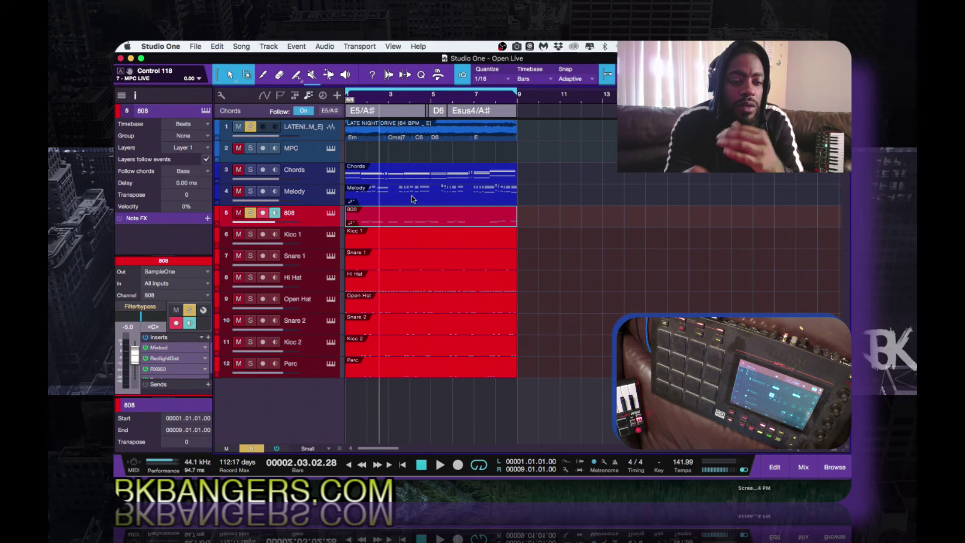
Step: Open the Performance Monitor, look through the CPU load of the listed devices, and close it
left_click(170, 462)
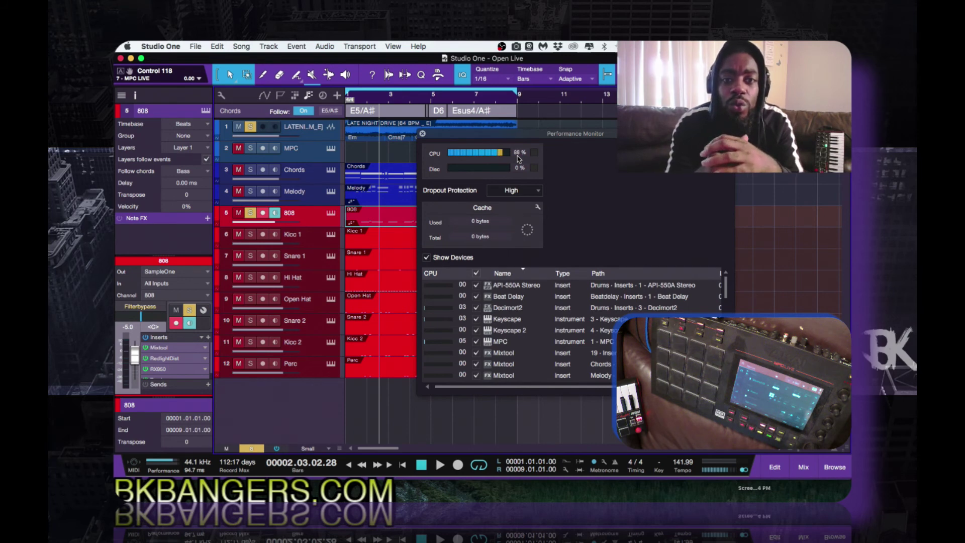
scroll(521, 328, "down", 10)
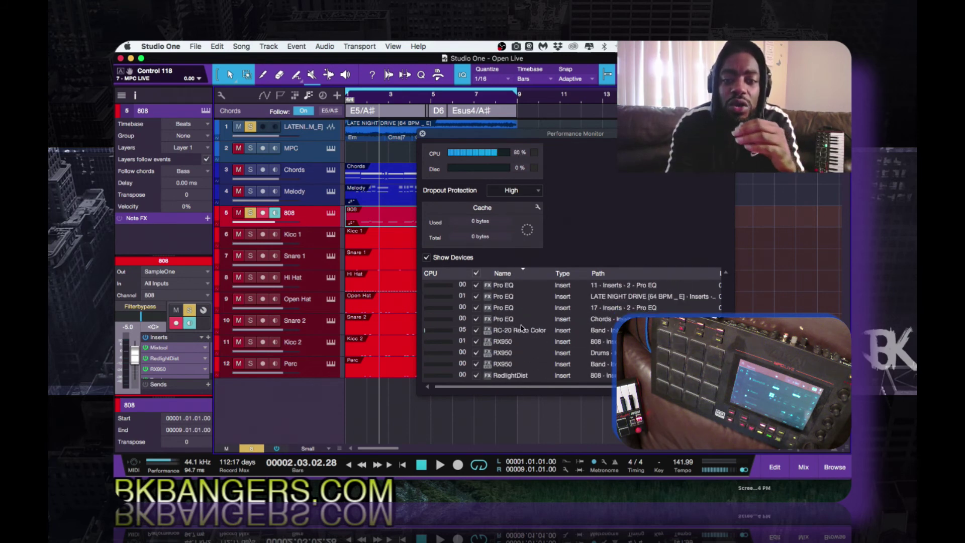
scroll(522, 327, "up", 10)
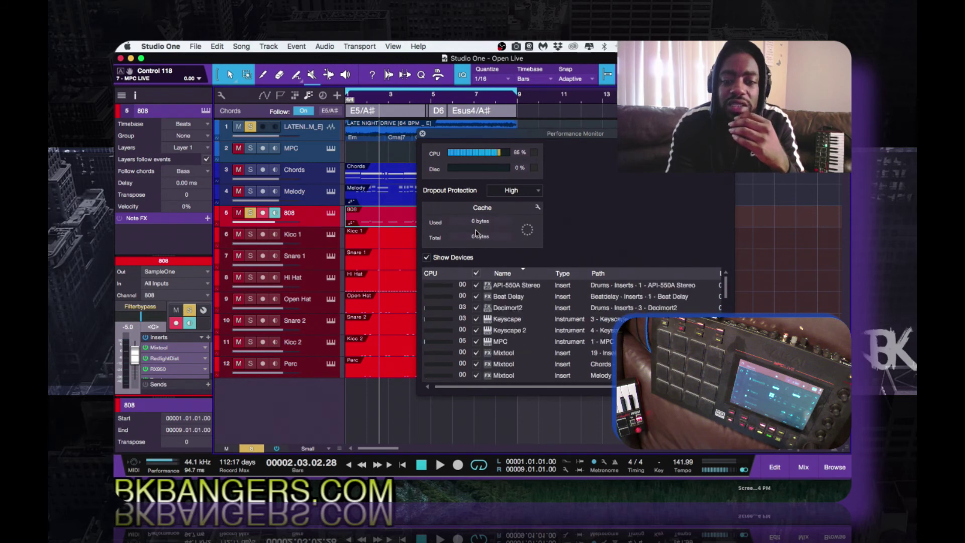
left_click(422, 134)
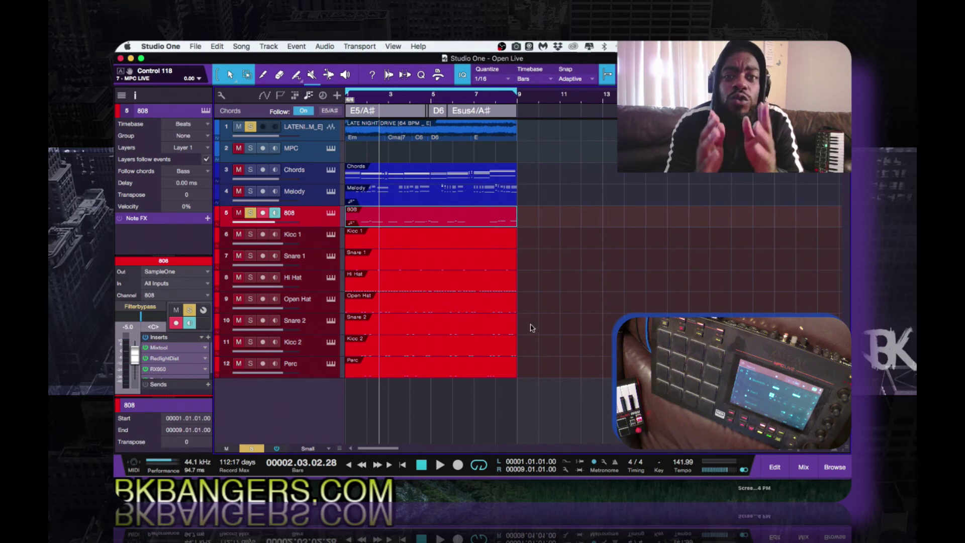
Step: Look at the mixer console, and view the MPC plug-in in the instrument window, moving the window down to uncover the tracks before closing it
left_click(804, 468)
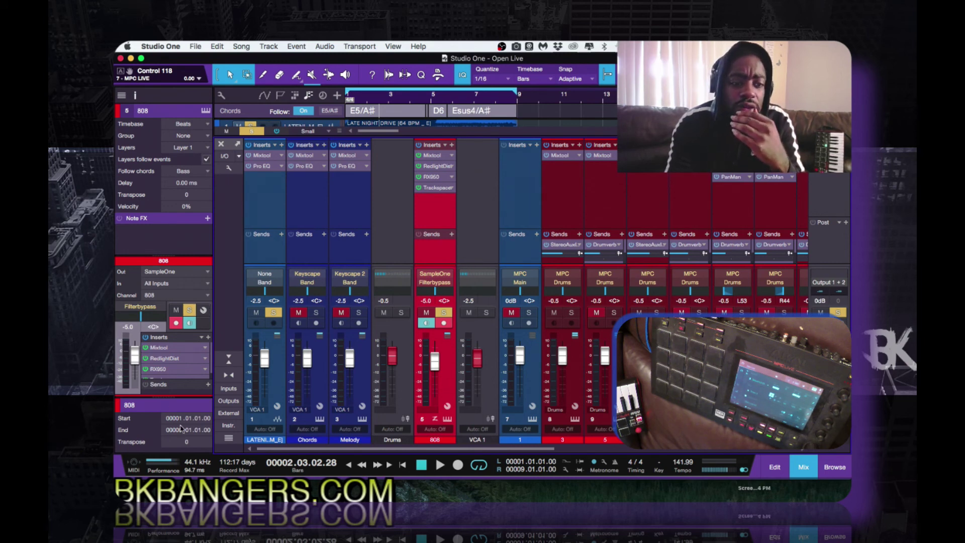
left_click(230, 425)
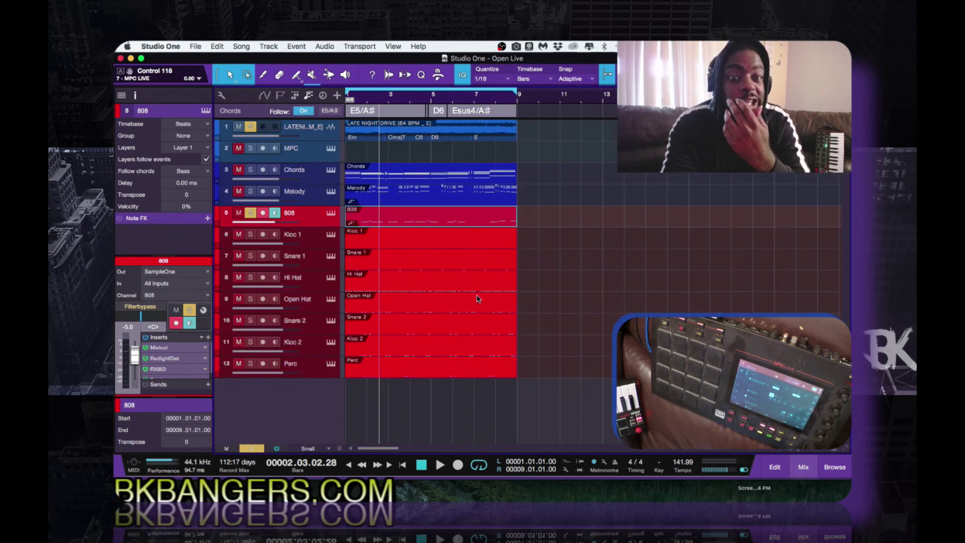
left_click(330, 214)
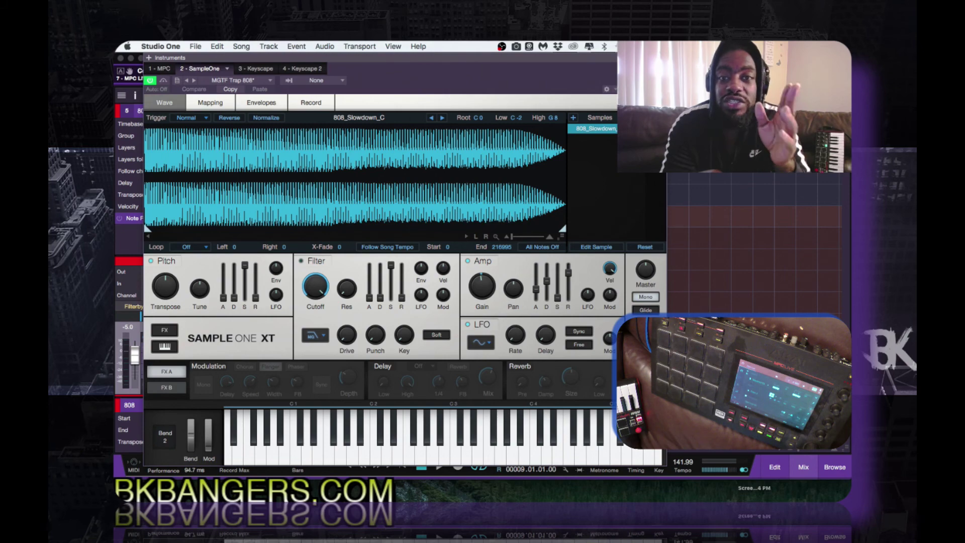
left_click(164, 71)
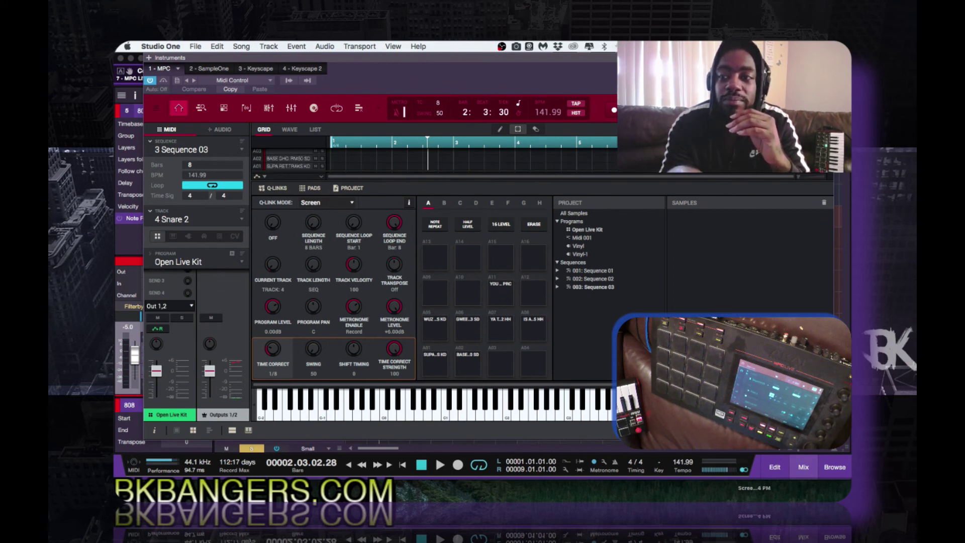
left_click_drag(710, 60, 726, 248)
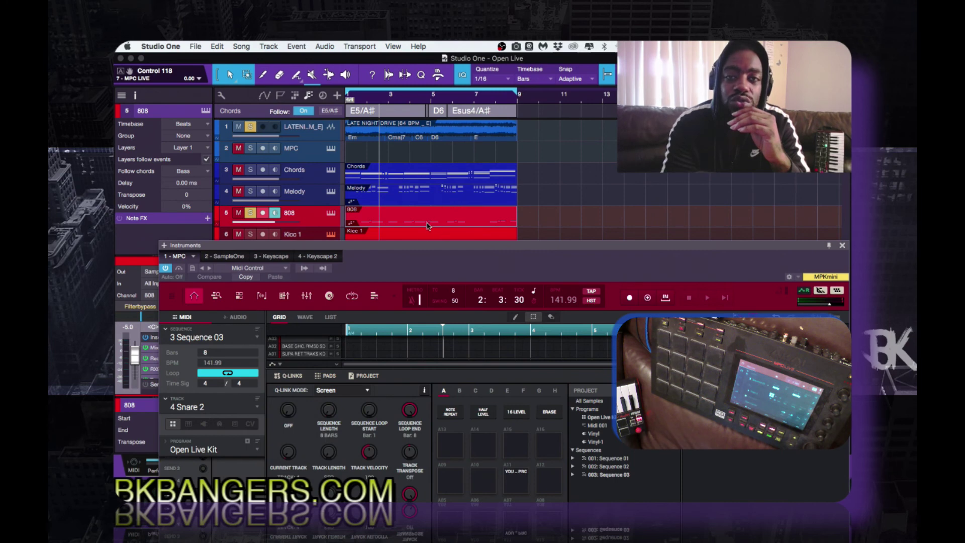
left_click(842, 247)
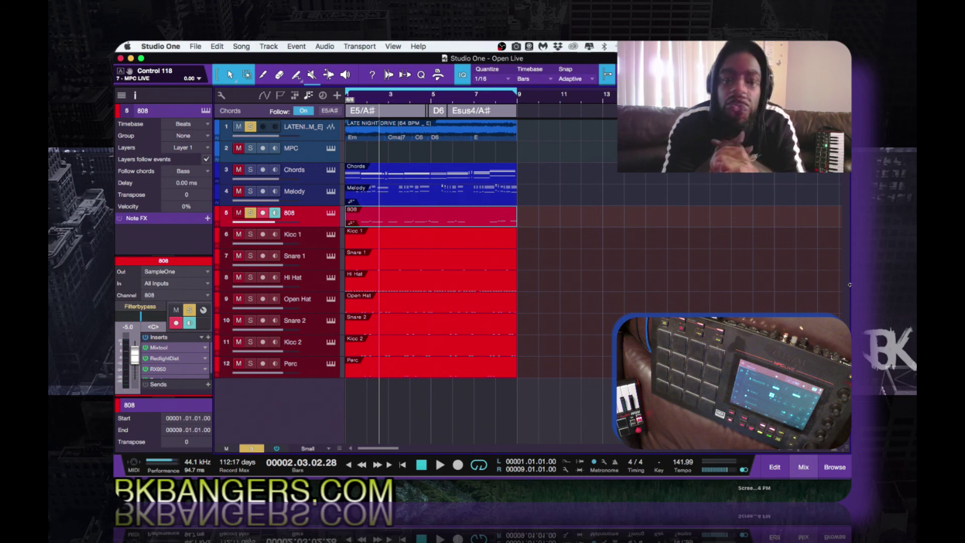
Step: Select all events in the arrangement and duplicate them three times
key("super+a")
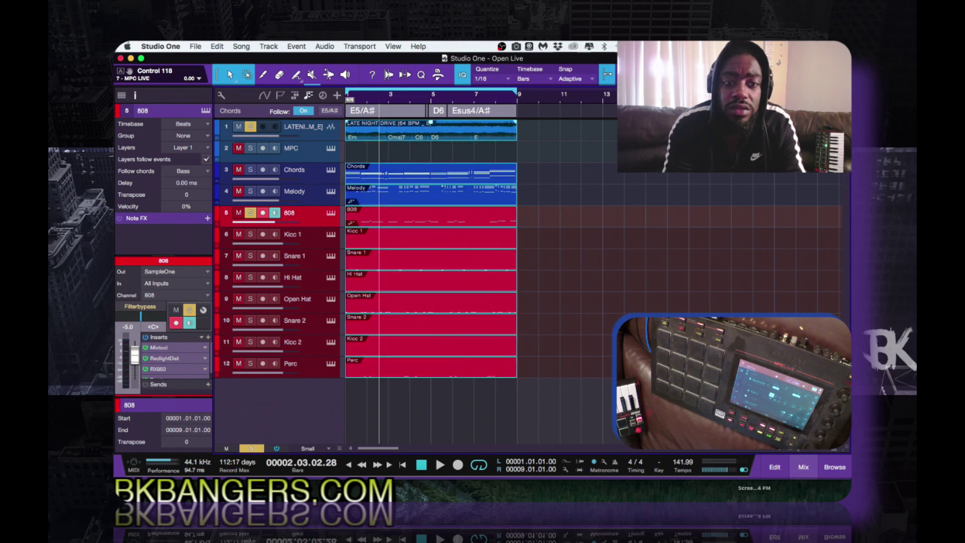
key("d")
key("d")
key("d")
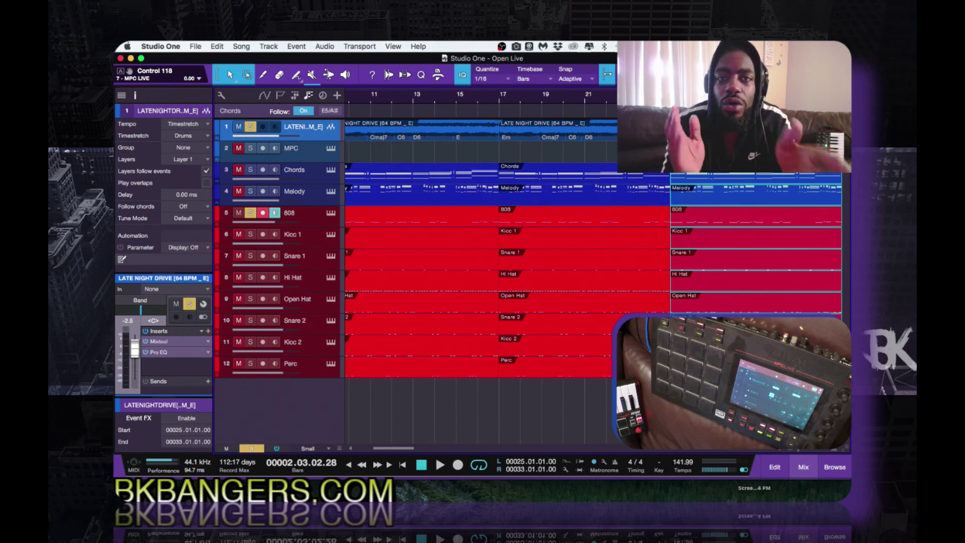
Step: Undo all three duplications of the arrangement's events
key("super+z")
key("super+z")
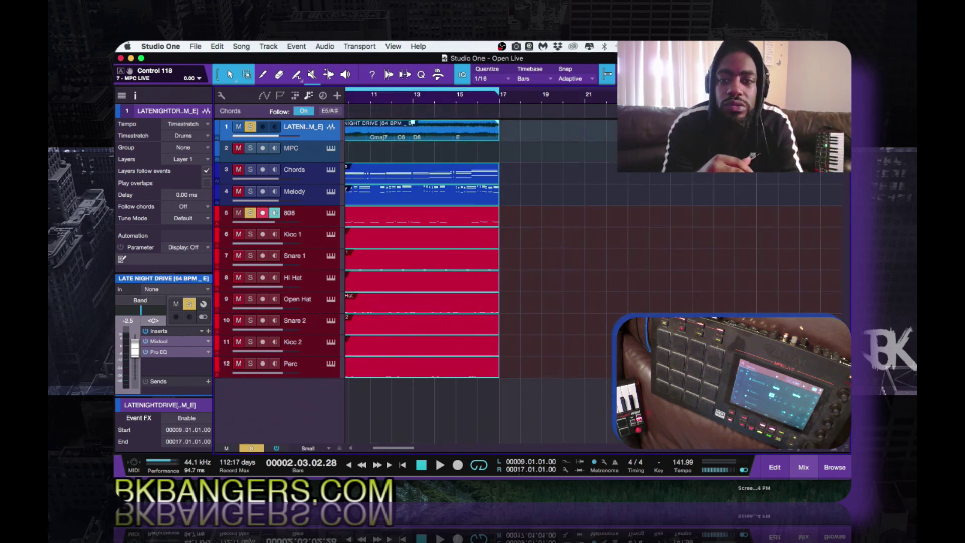
scroll(502, 251, "left", 5)
key("super+z")
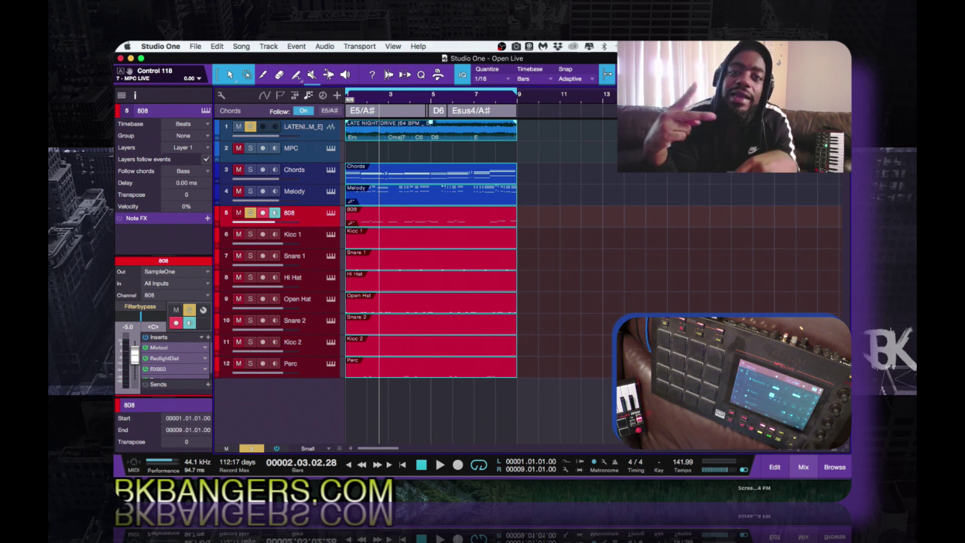
Step: Play the song, clear solo on all tracks, and return playback to the song's start
key("space")
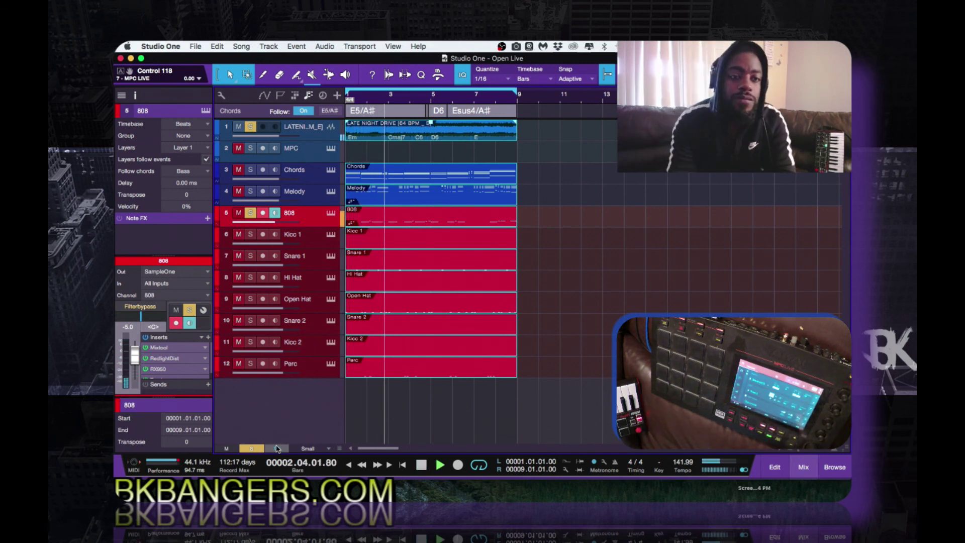
left_click(255, 448)
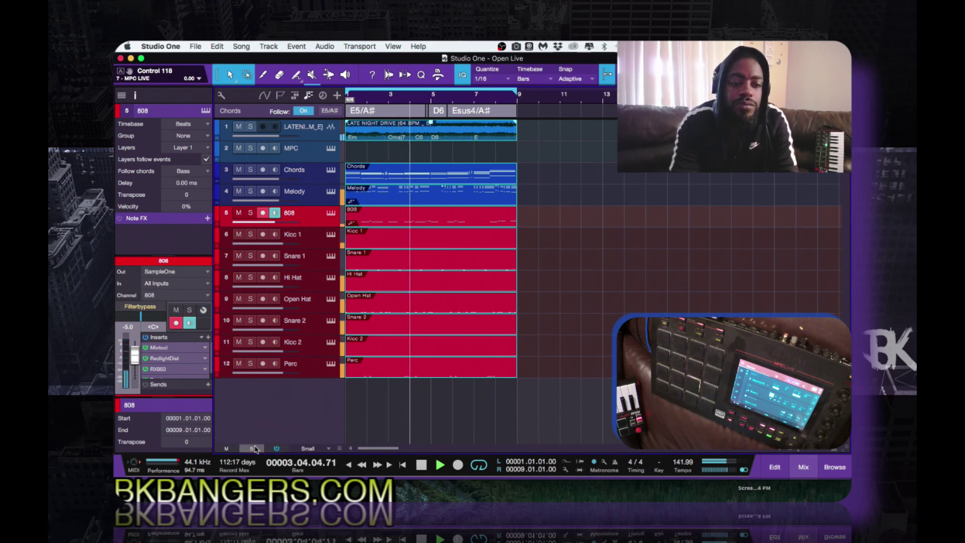
key("Home")
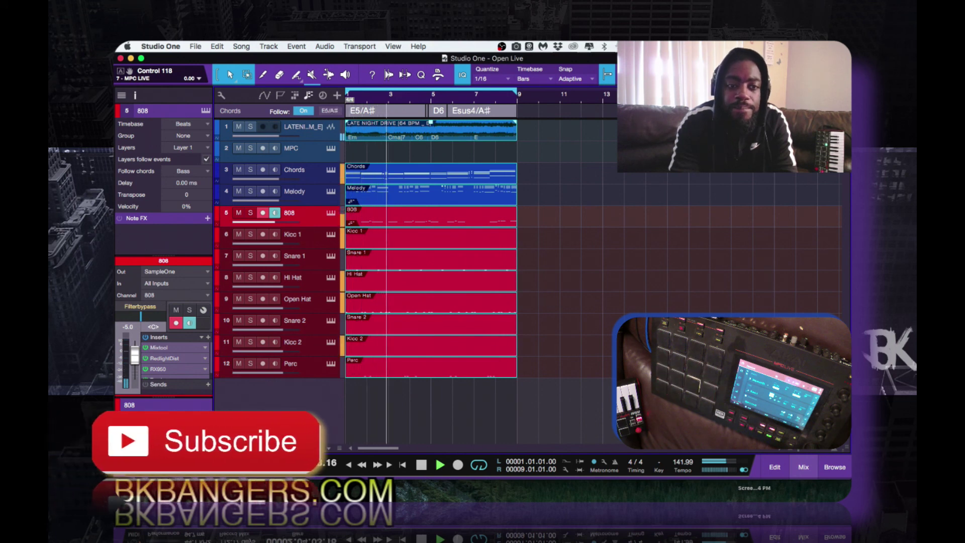
Step: Check the CPU load in the Performance Monitor during playback, close the monitor, and stop the song
key("alt+F4")
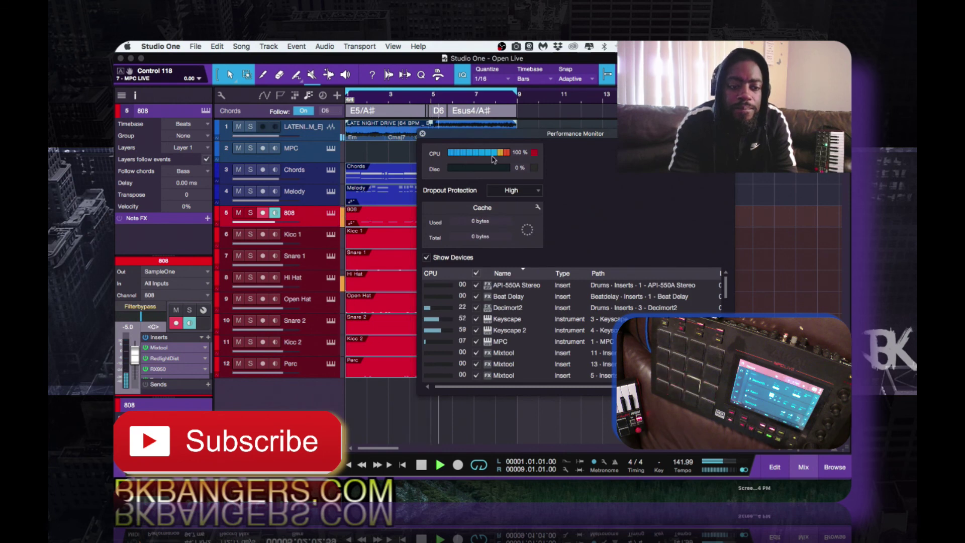
left_click(422, 134)
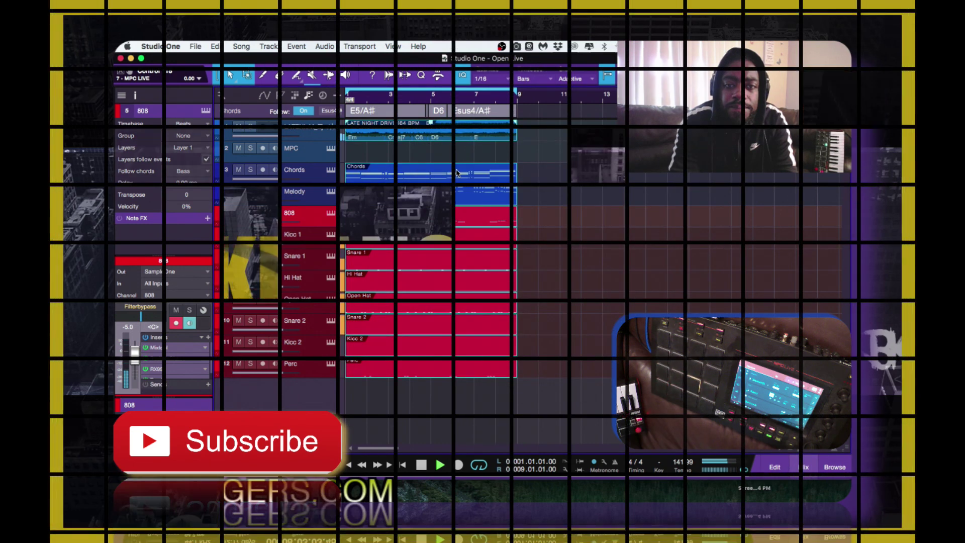
key("space")
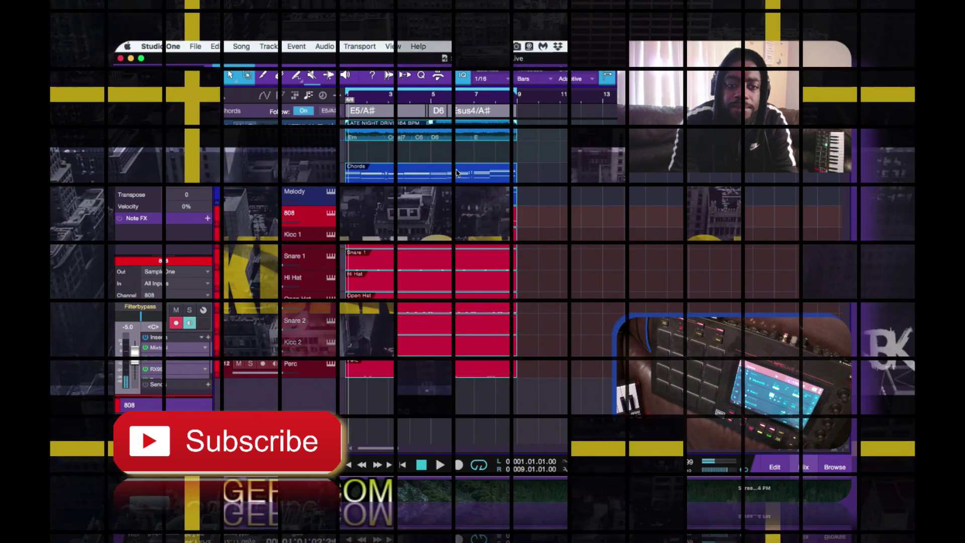